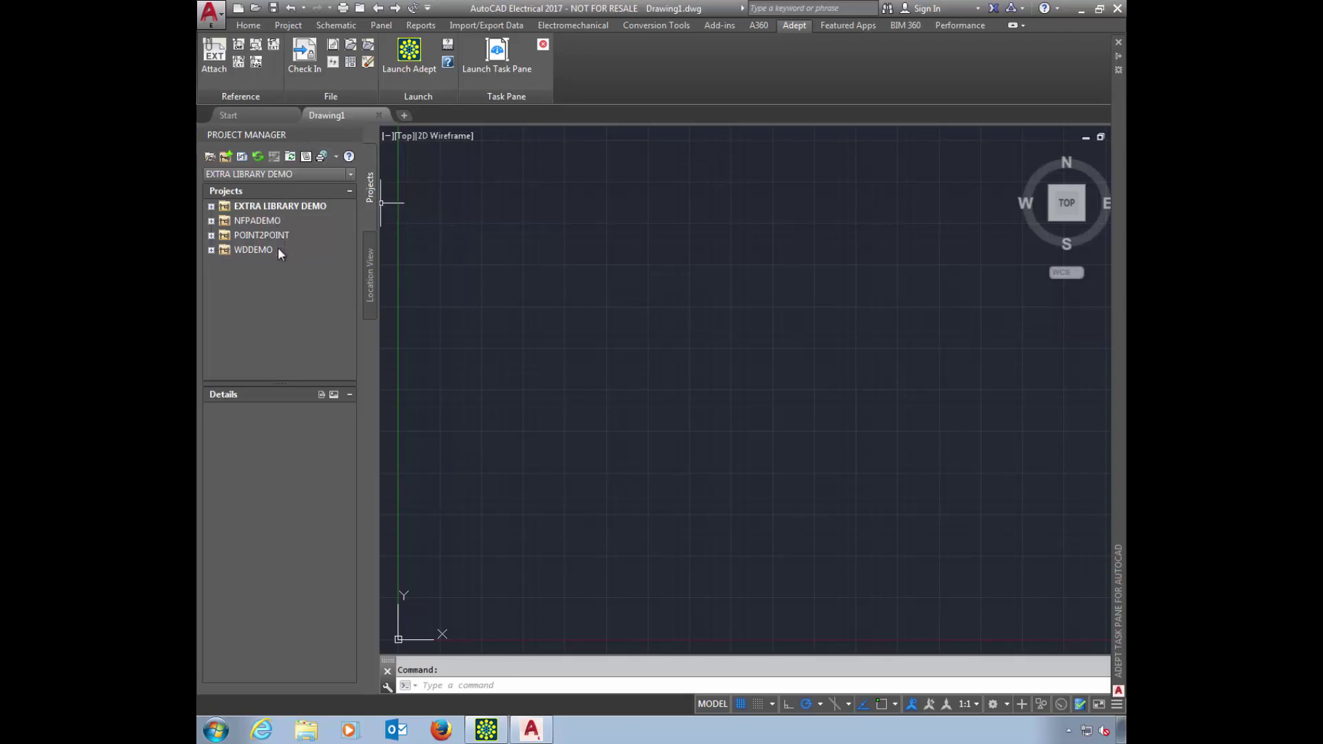
- Create a new project named 455 located in the user's own folder under Z:\Work Area, without creating a folder with the project name
click(225, 156)
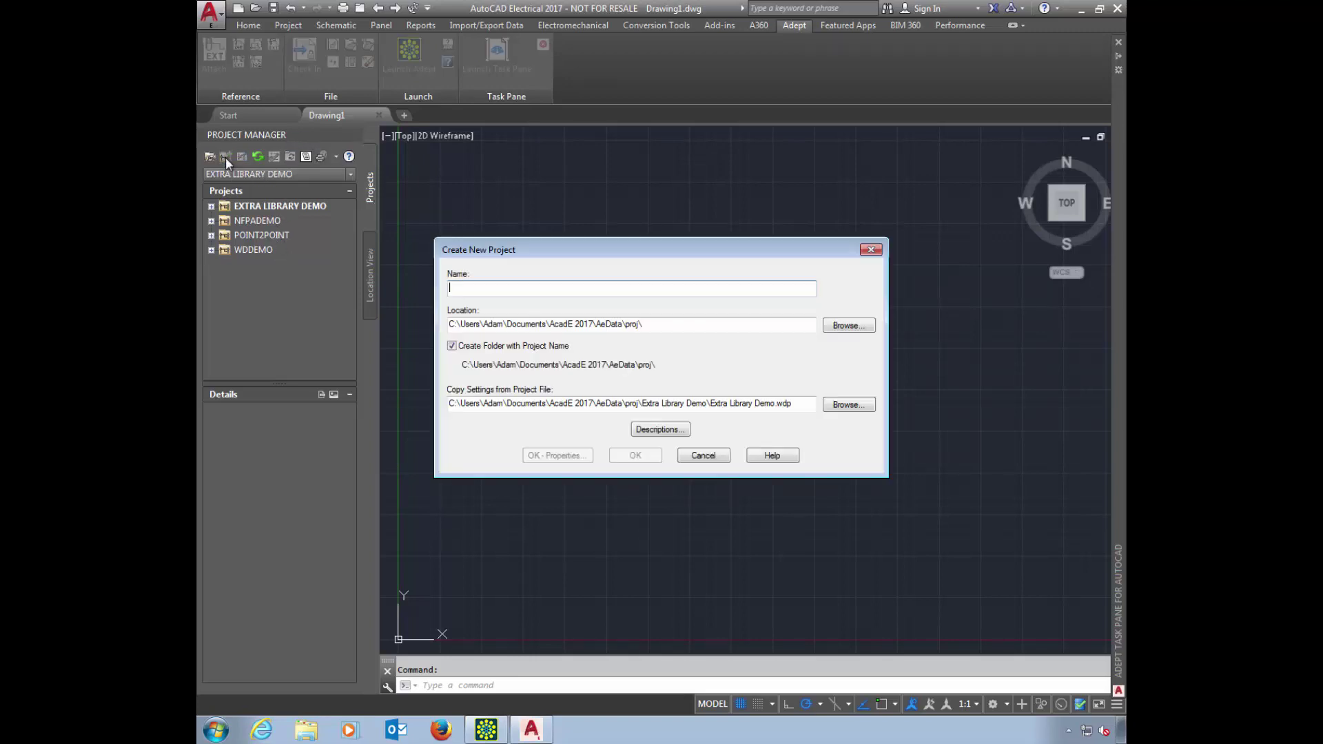
drag(647, 323, 448, 324)
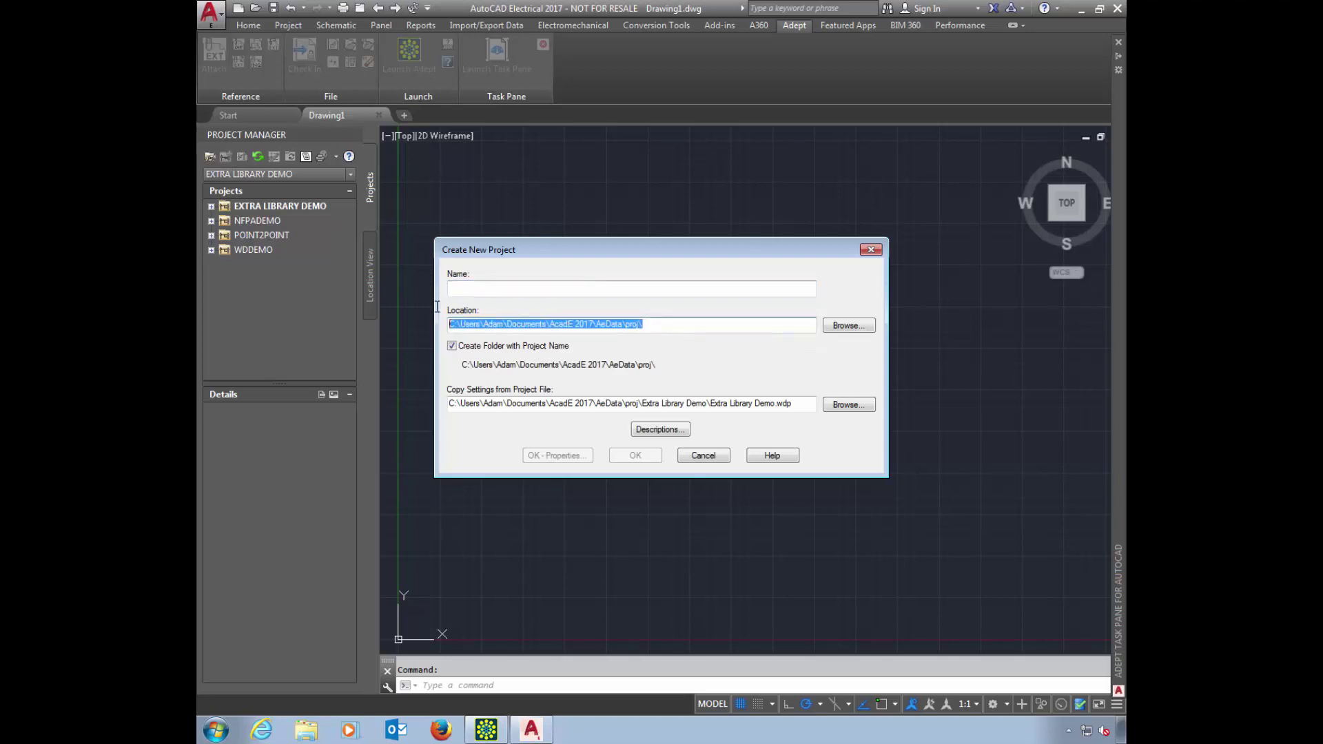
text(Z:\Work Area\Adam)
click(452, 346)
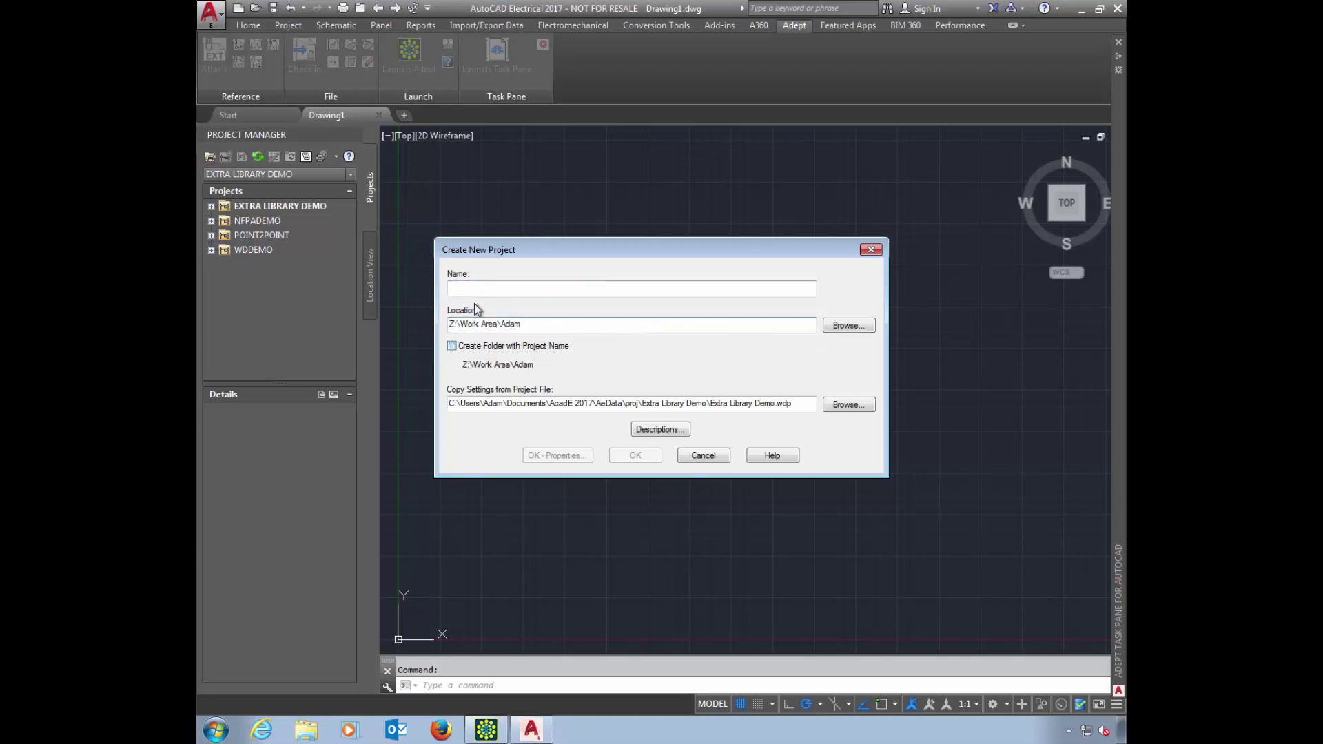
click(468, 289)
text(455)
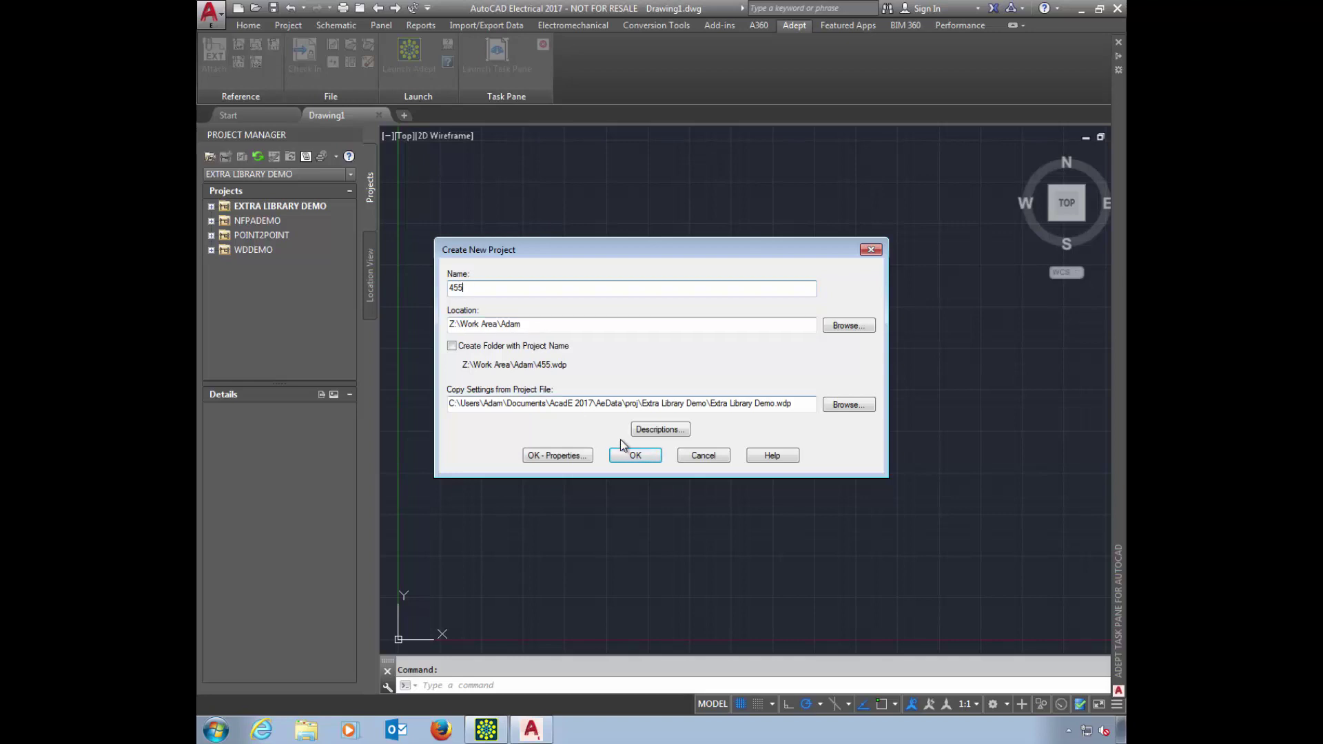
click(634, 456)
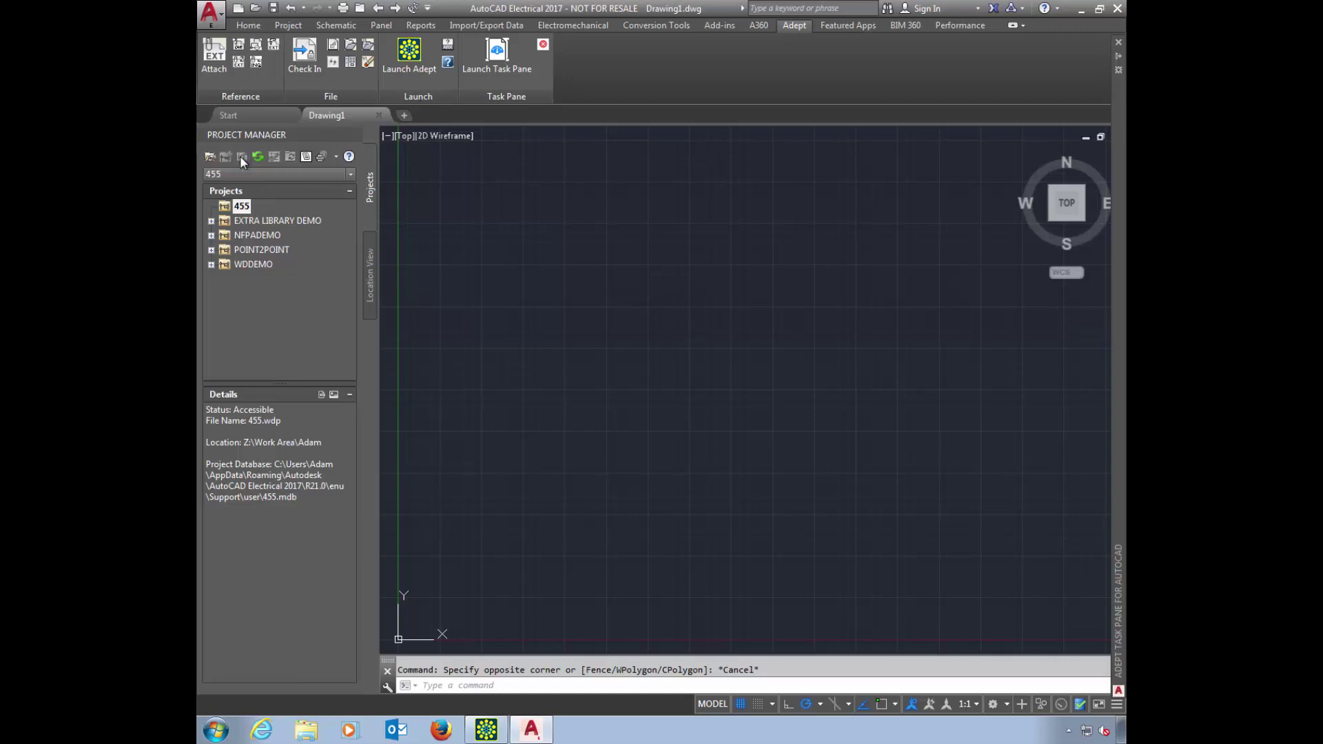
- Create the drawing 455-001 in project 455, refresh the project list and expand the project
click(241, 156)
text(455)
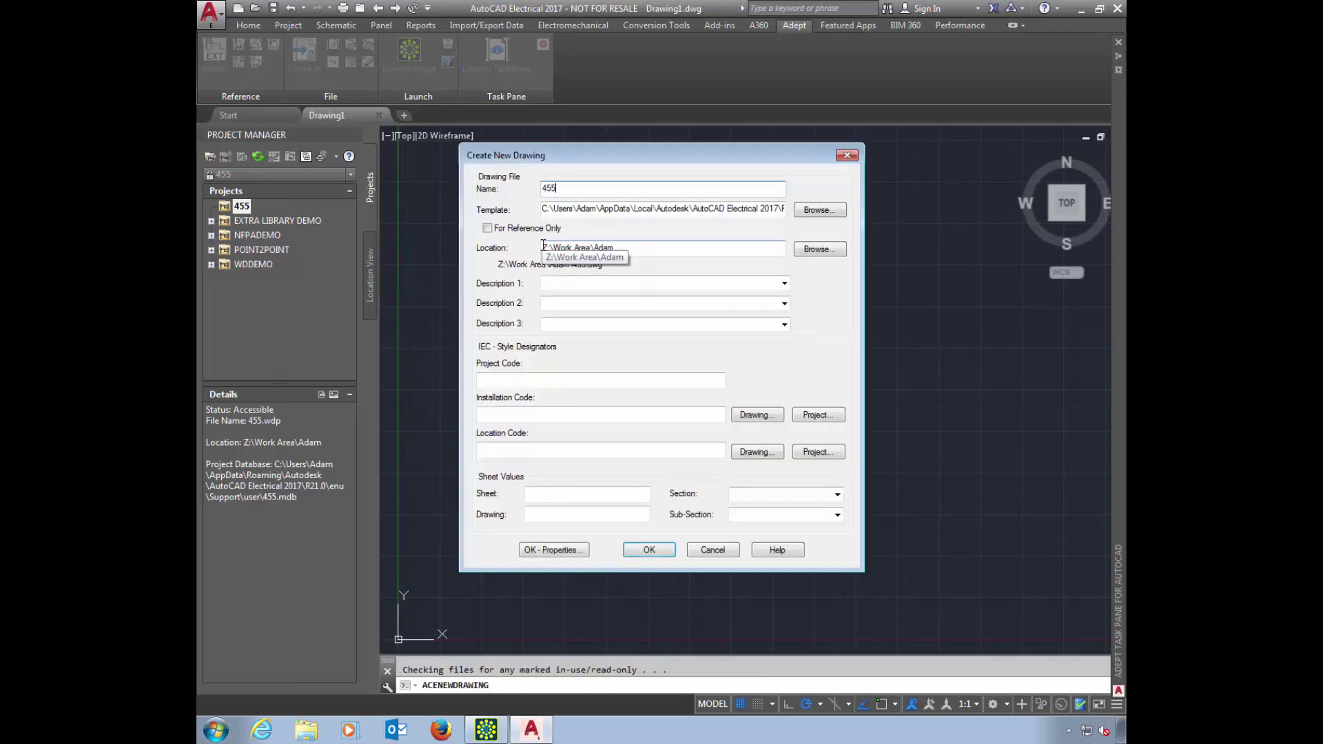
text(-001)
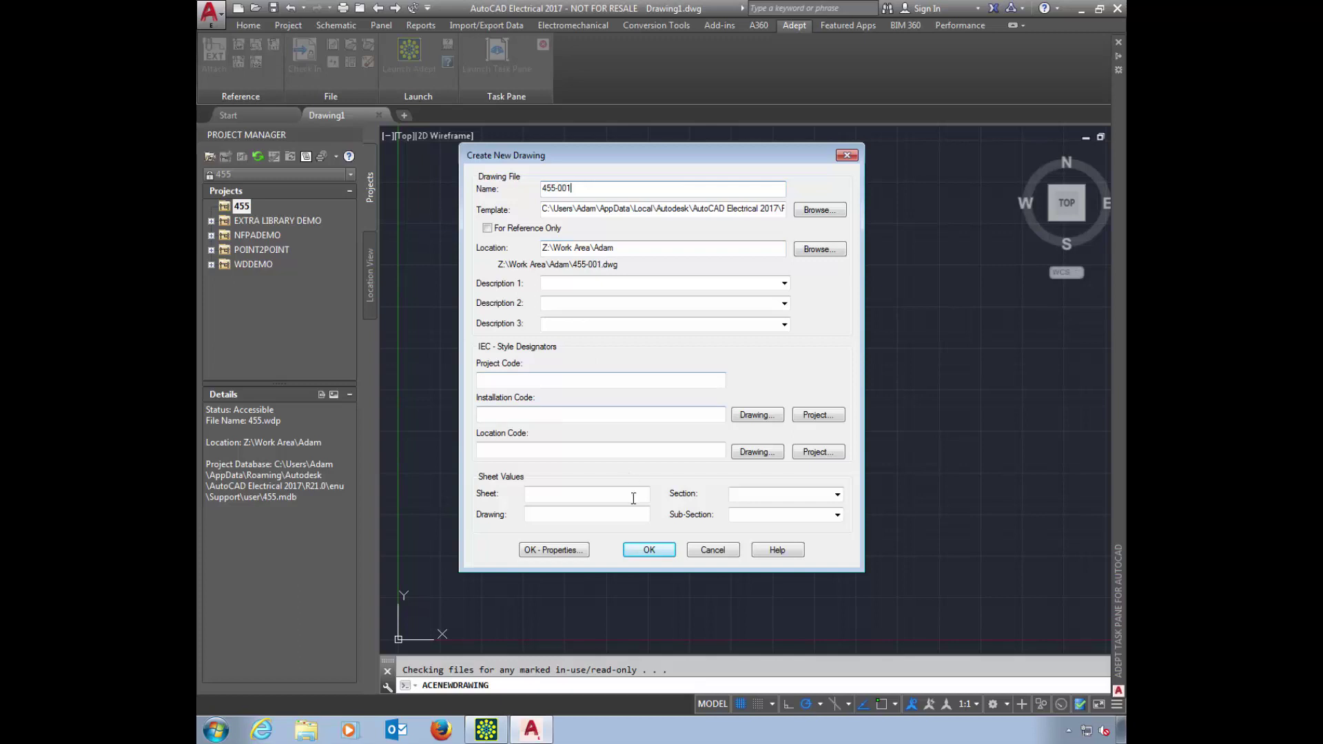
key(Return)
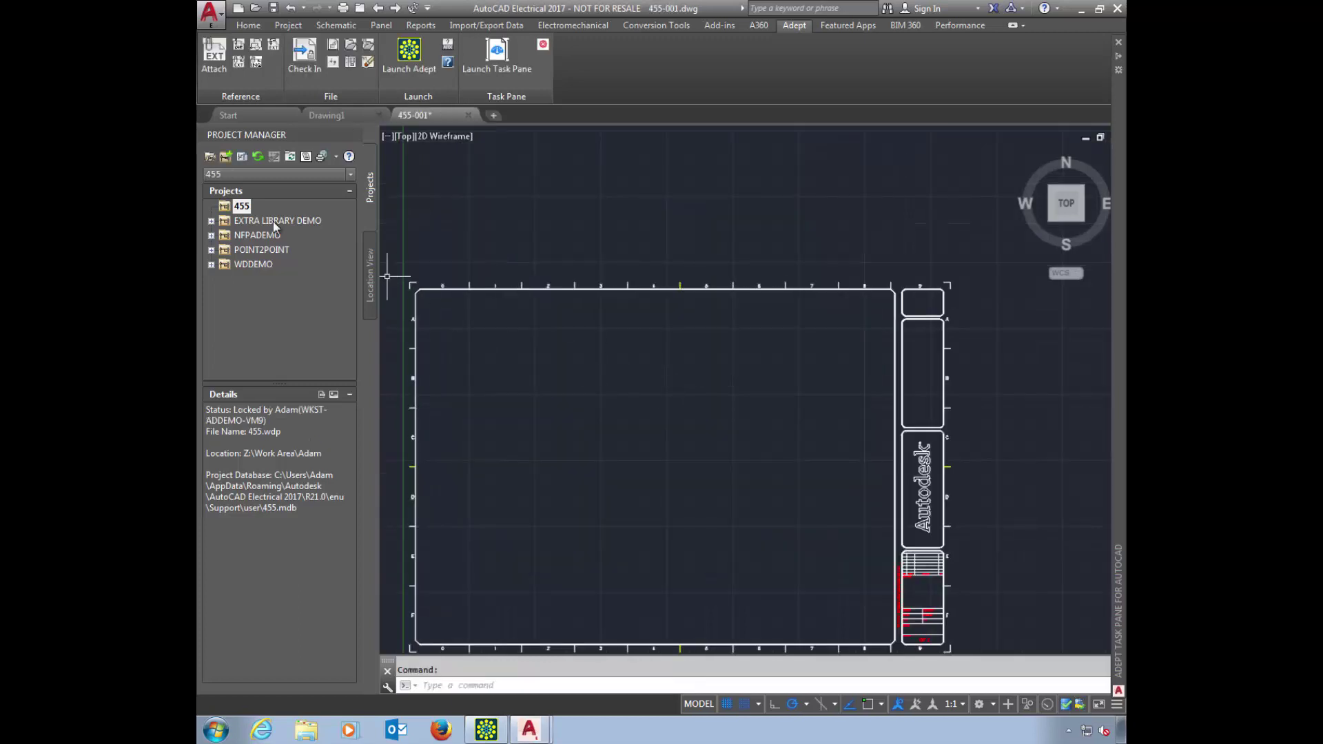
click(258, 158)
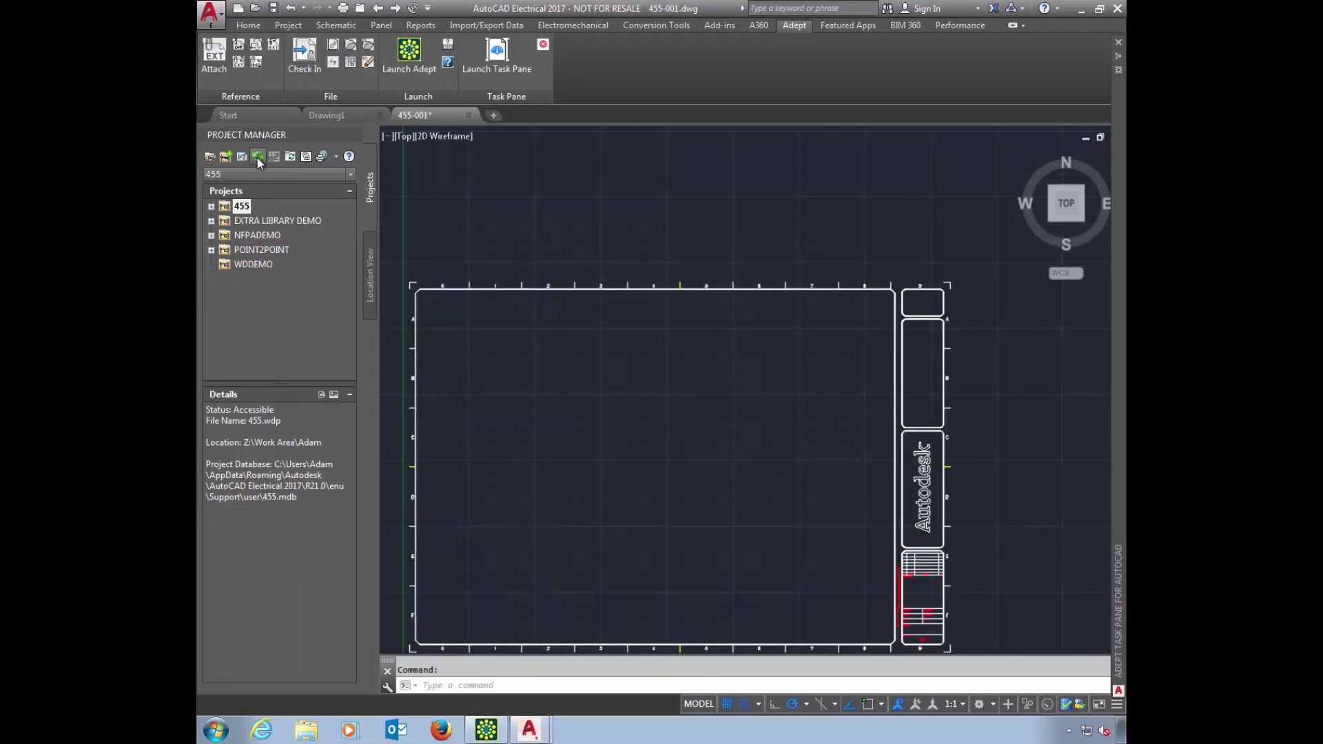
click(211, 206)
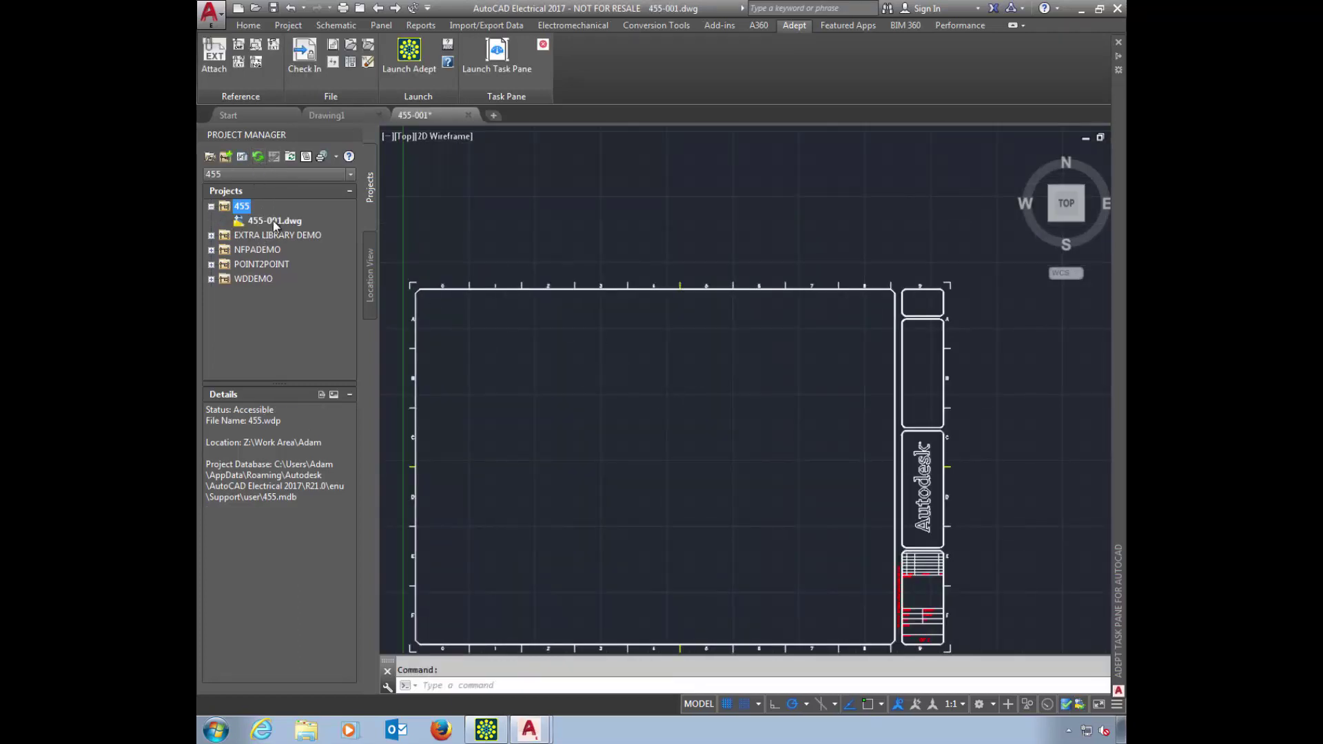
- Examine the relationships of 455.wdp in the Adept work area
mouse_move(1117, 441)
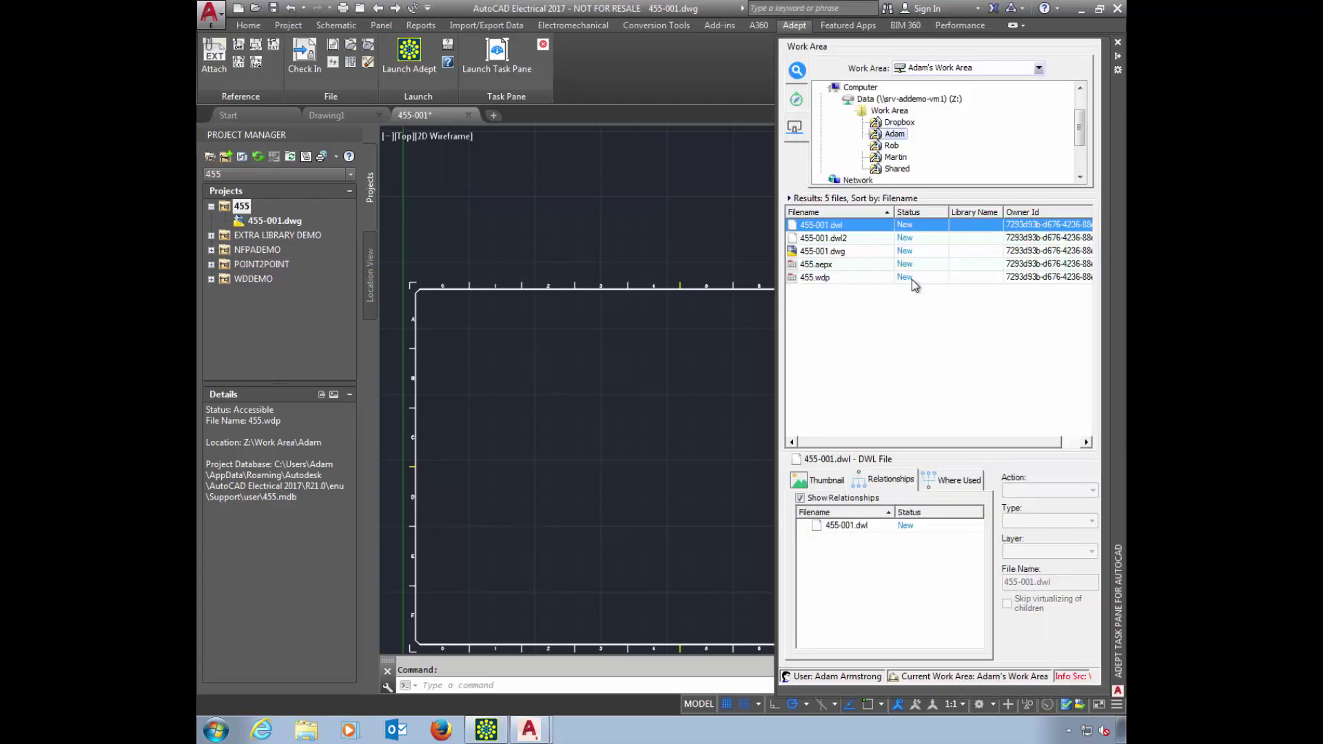
click(845, 278)
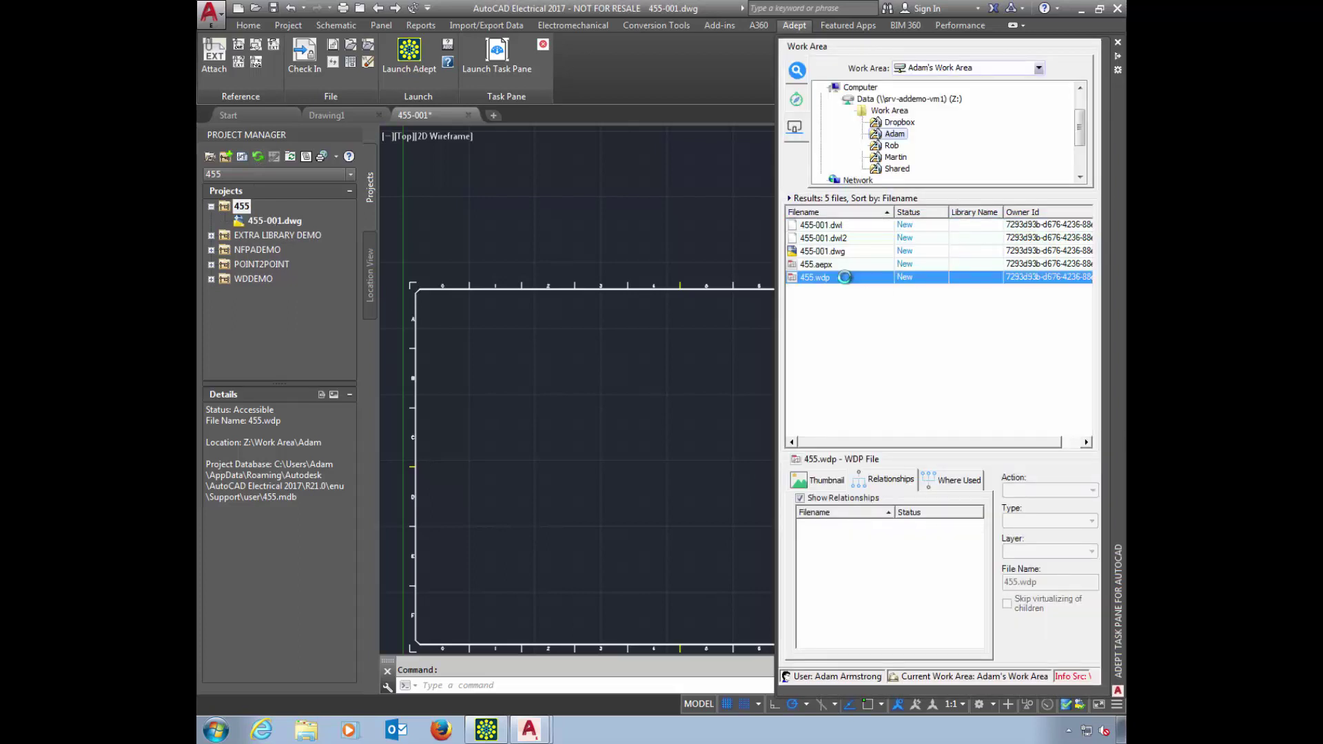
click(860, 538)
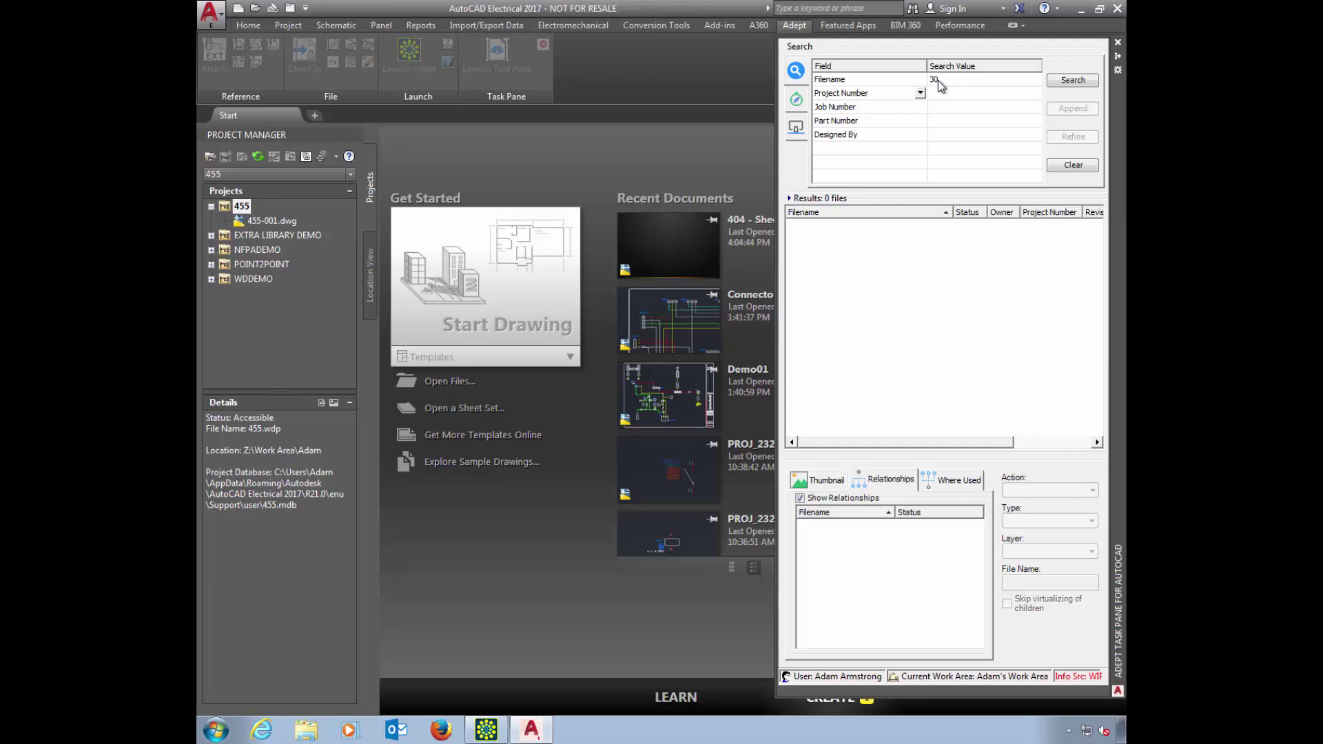
- Search for filenames matching 30 and check out 3003_PROJ.wdp to the work area, displaying first-level children and including 3003-001.DWG
key(Return)
click(827, 265)
right_click(834, 268)
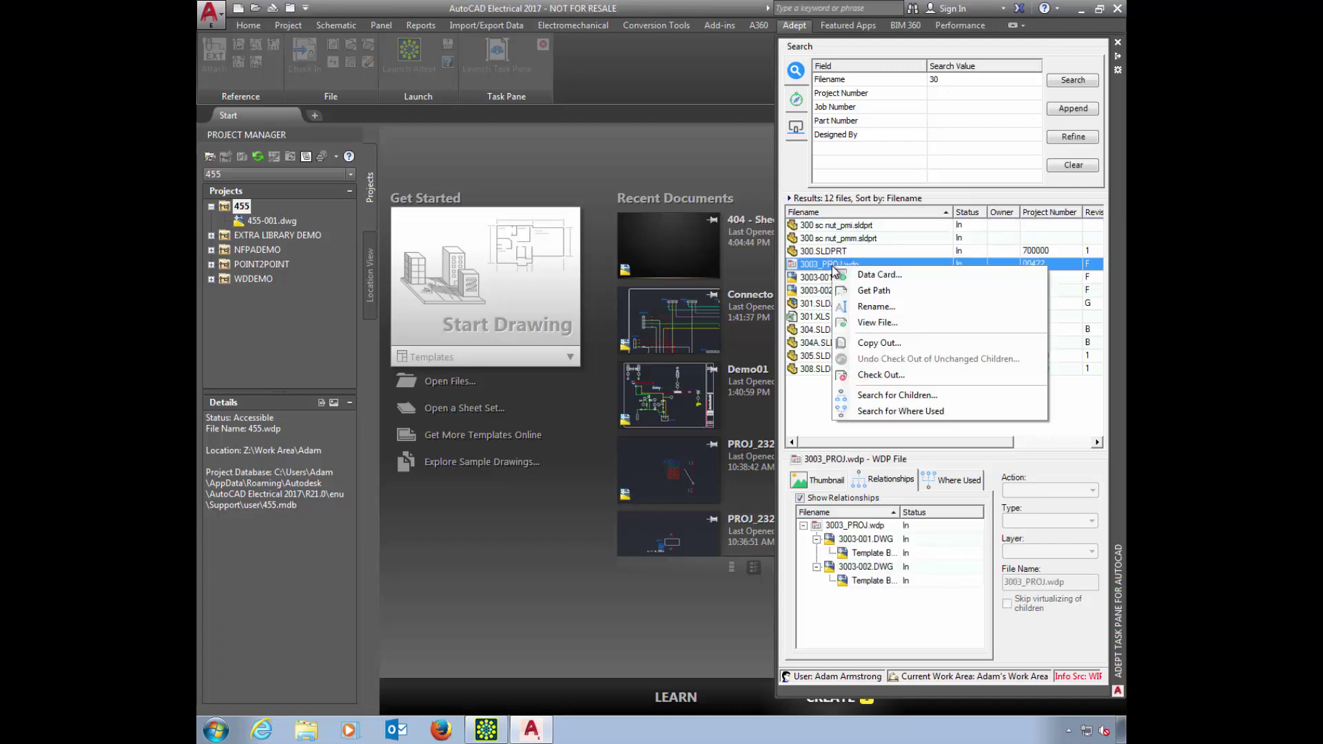
click(887, 374)
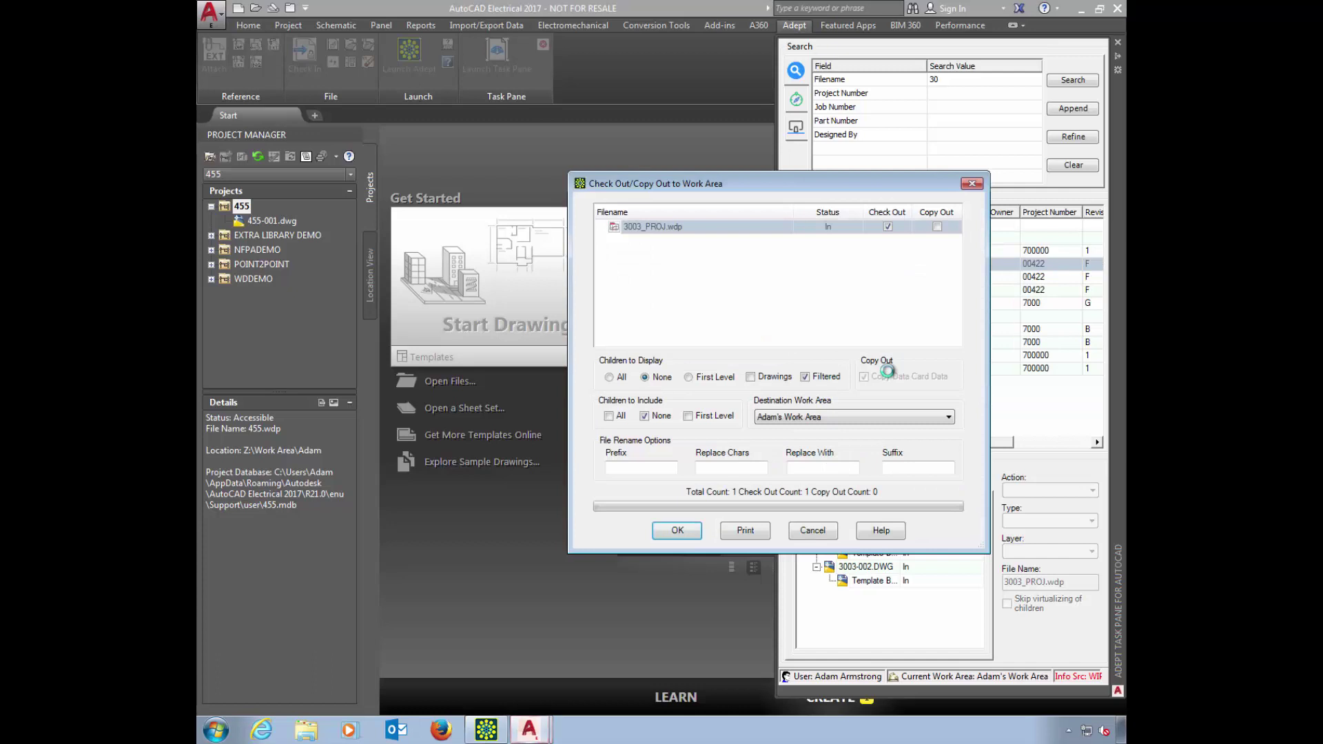
click(687, 376)
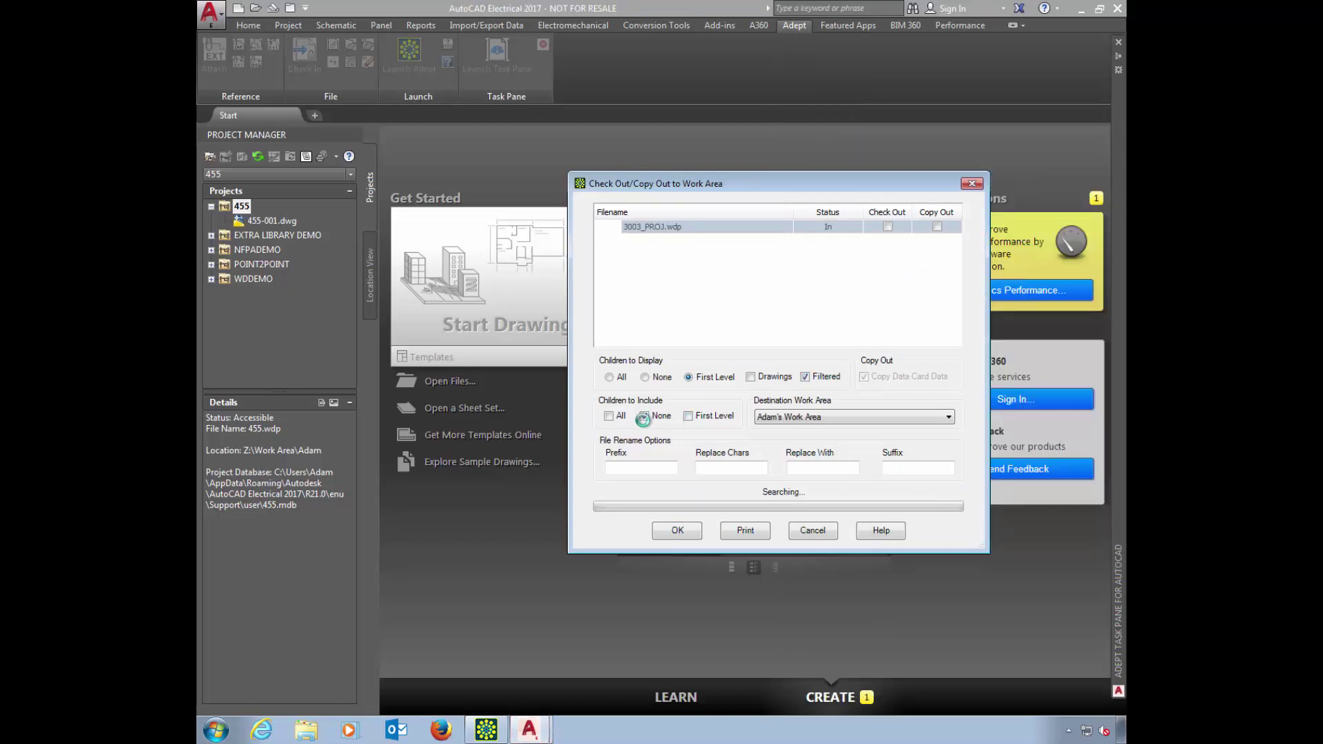
click(644, 416)
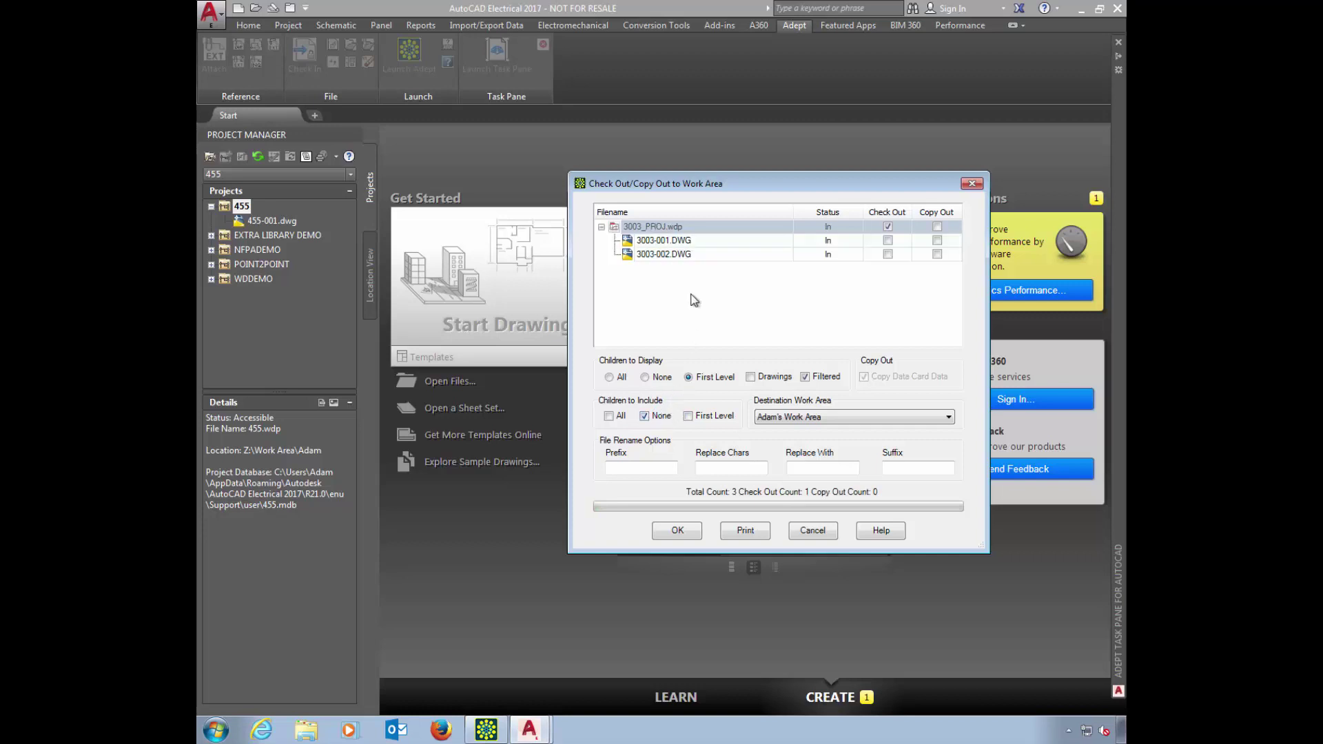
click(888, 242)
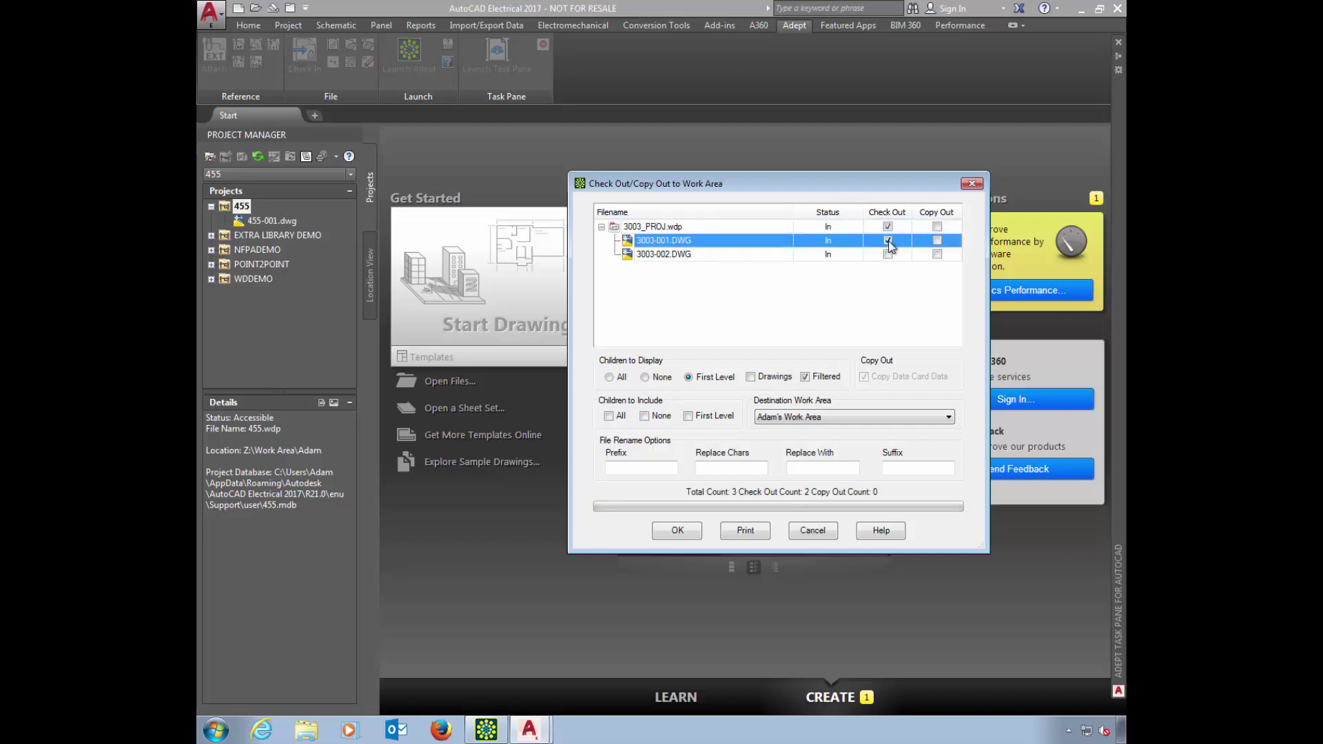
click(673, 530)
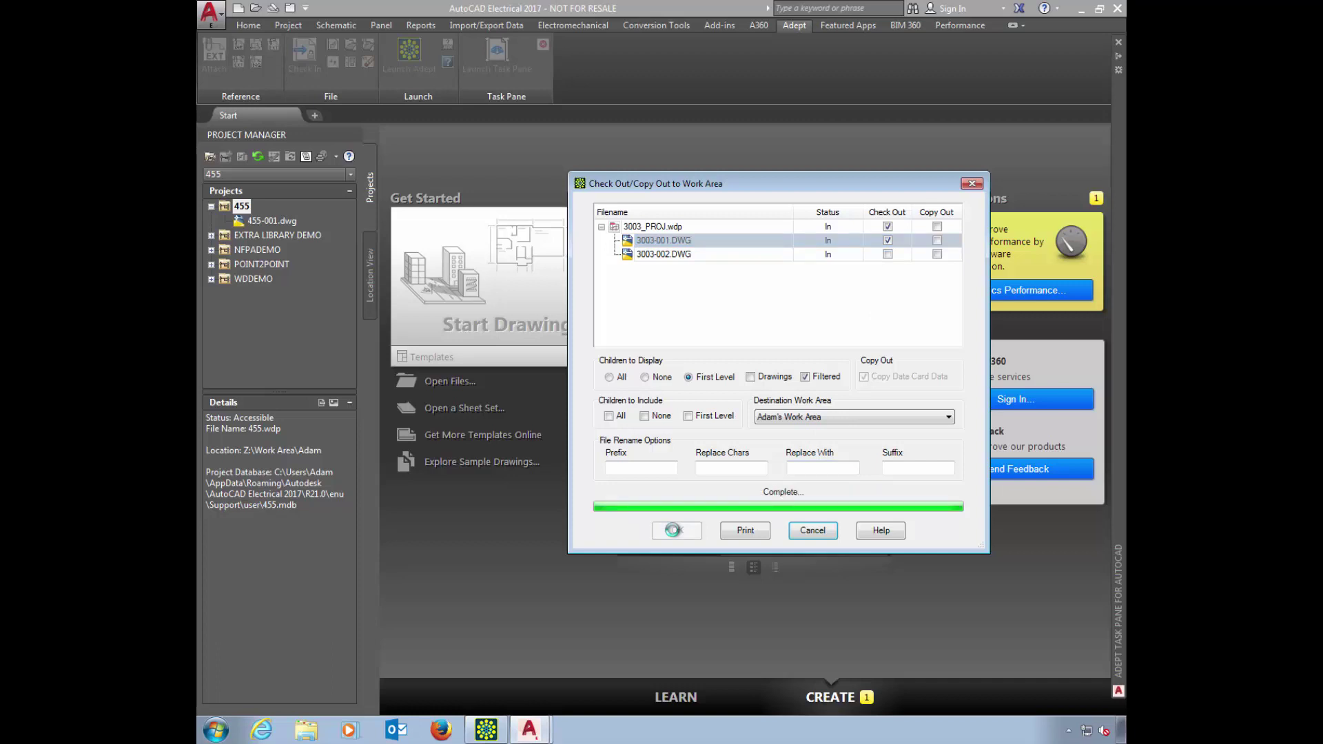
- Open the project file 3003_PROJ.wdp from the work area and expand its drawing list
click(210, 157)
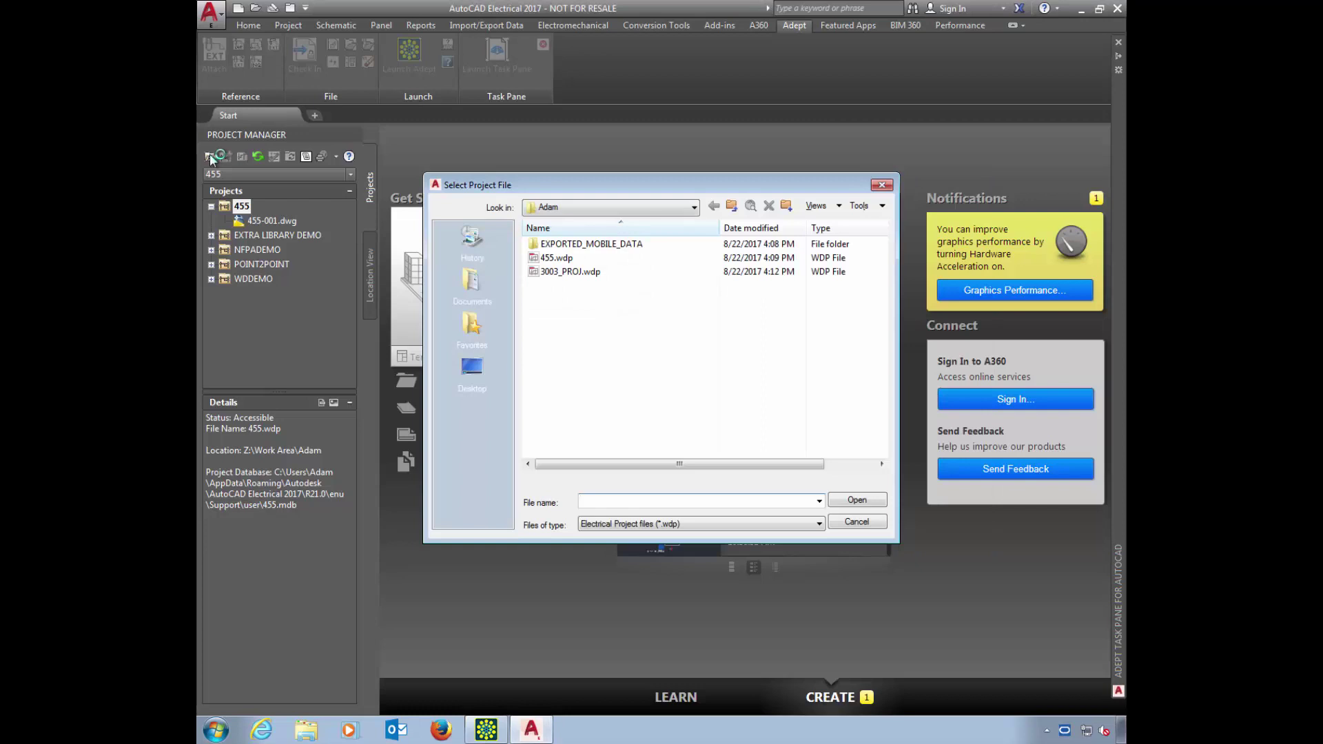
click(565, 273)
click(856, 500)
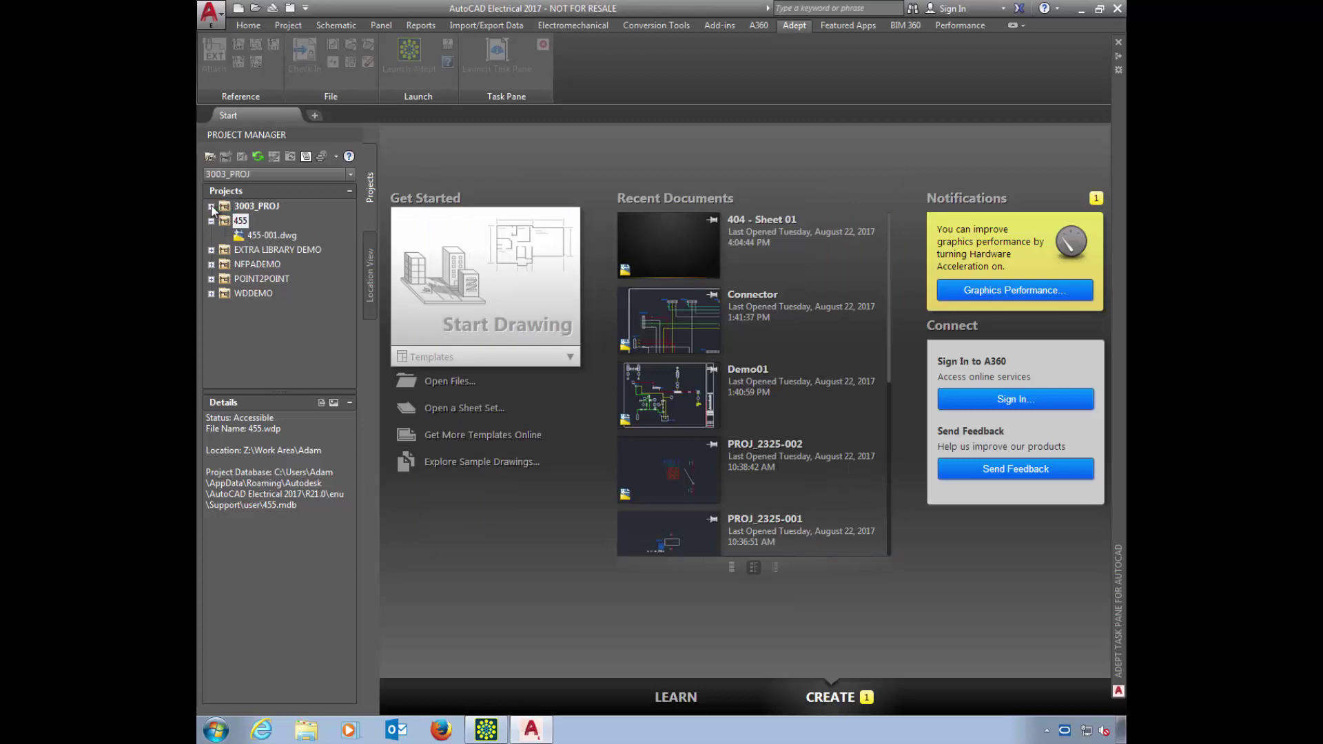
click(211, 206)
- Compare the file details of 3003-001.DWG and 3003-002.DWG, and open 3003-001.DWG from the project
click(260, 221)
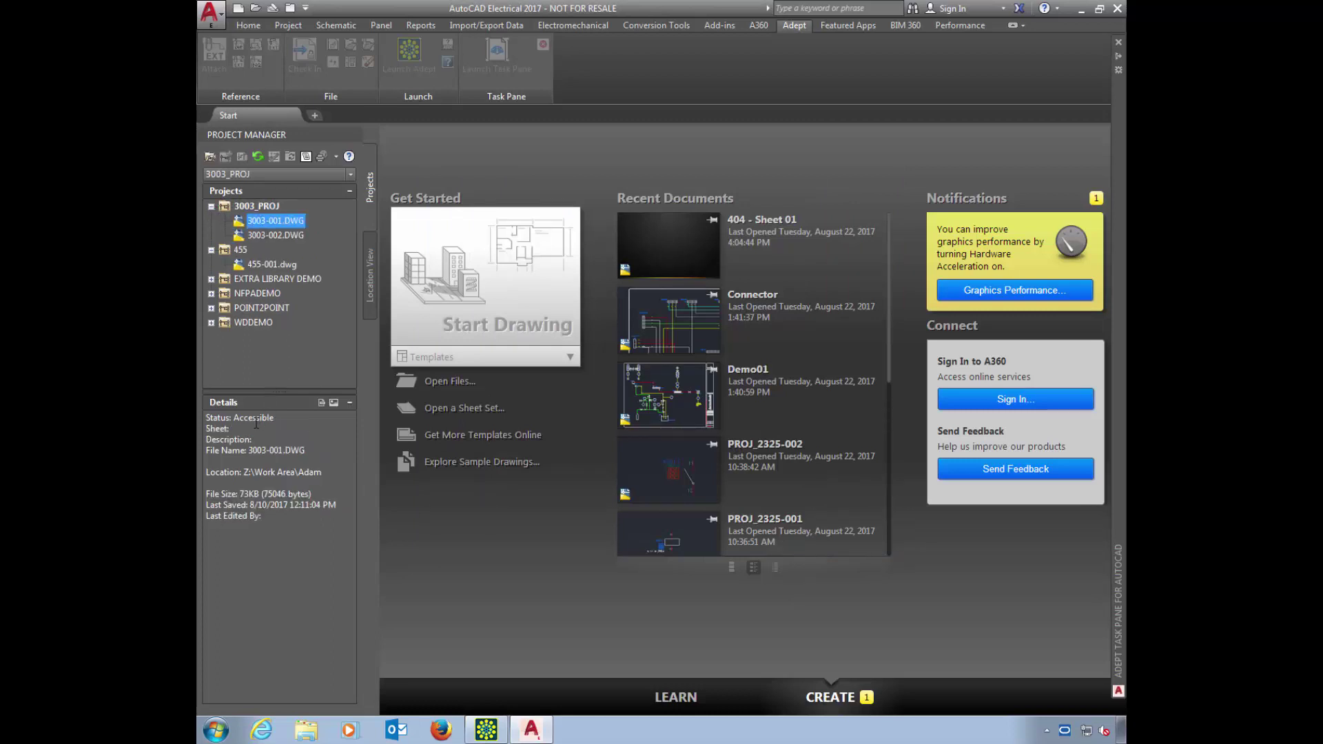
click(274, 235)
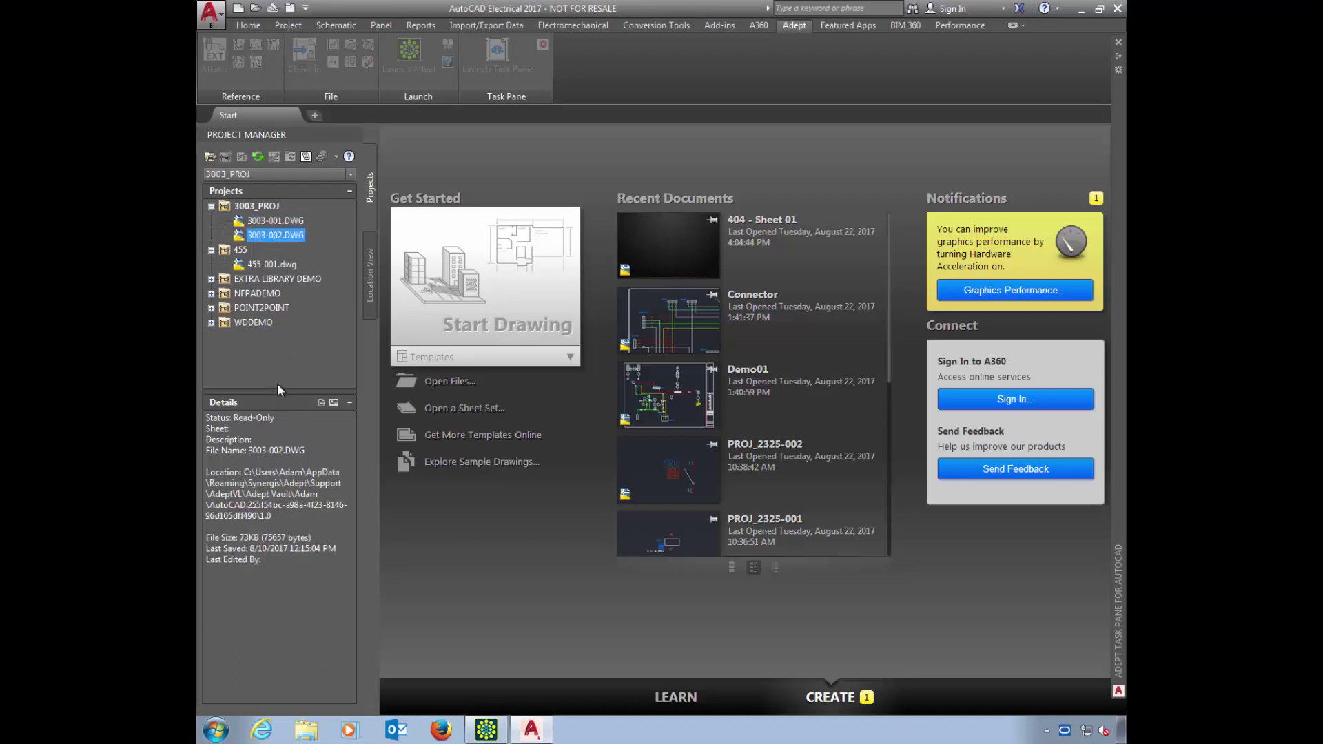
click(270, 225)
right_click(271, 230)
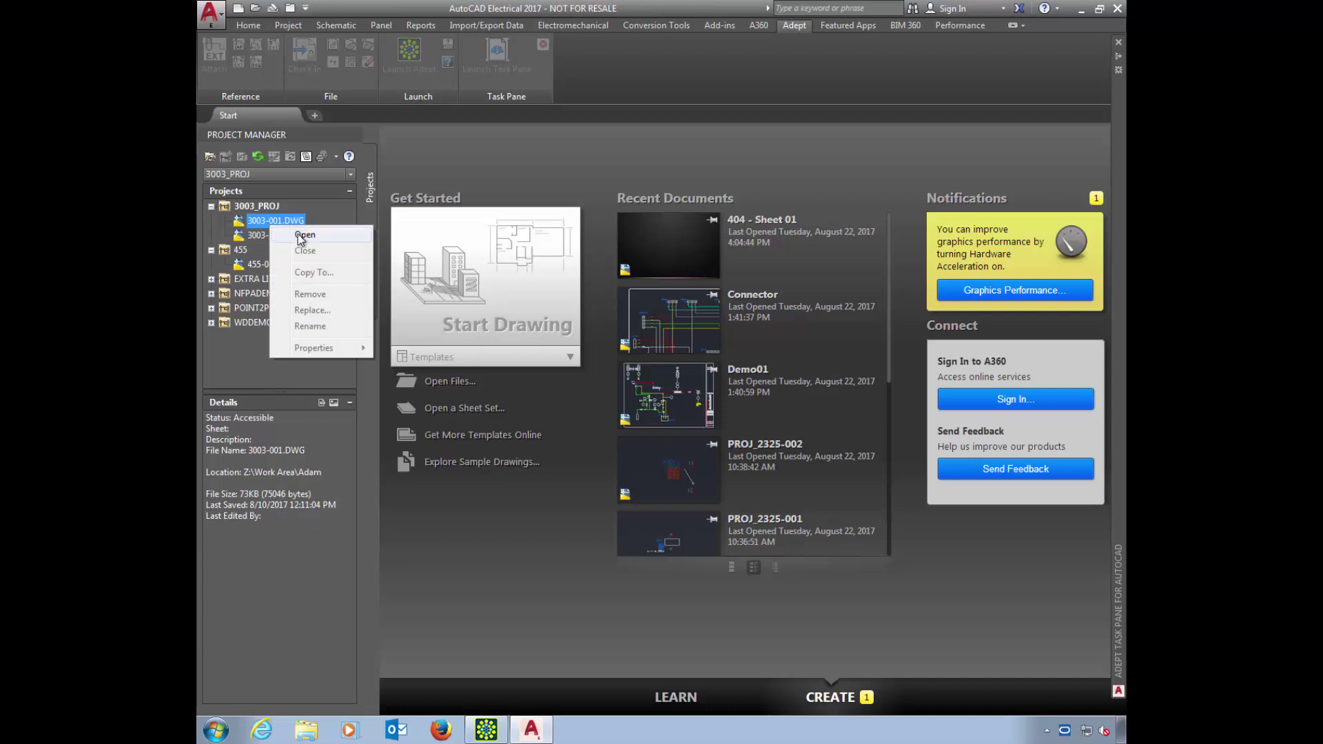
click(300, 235)
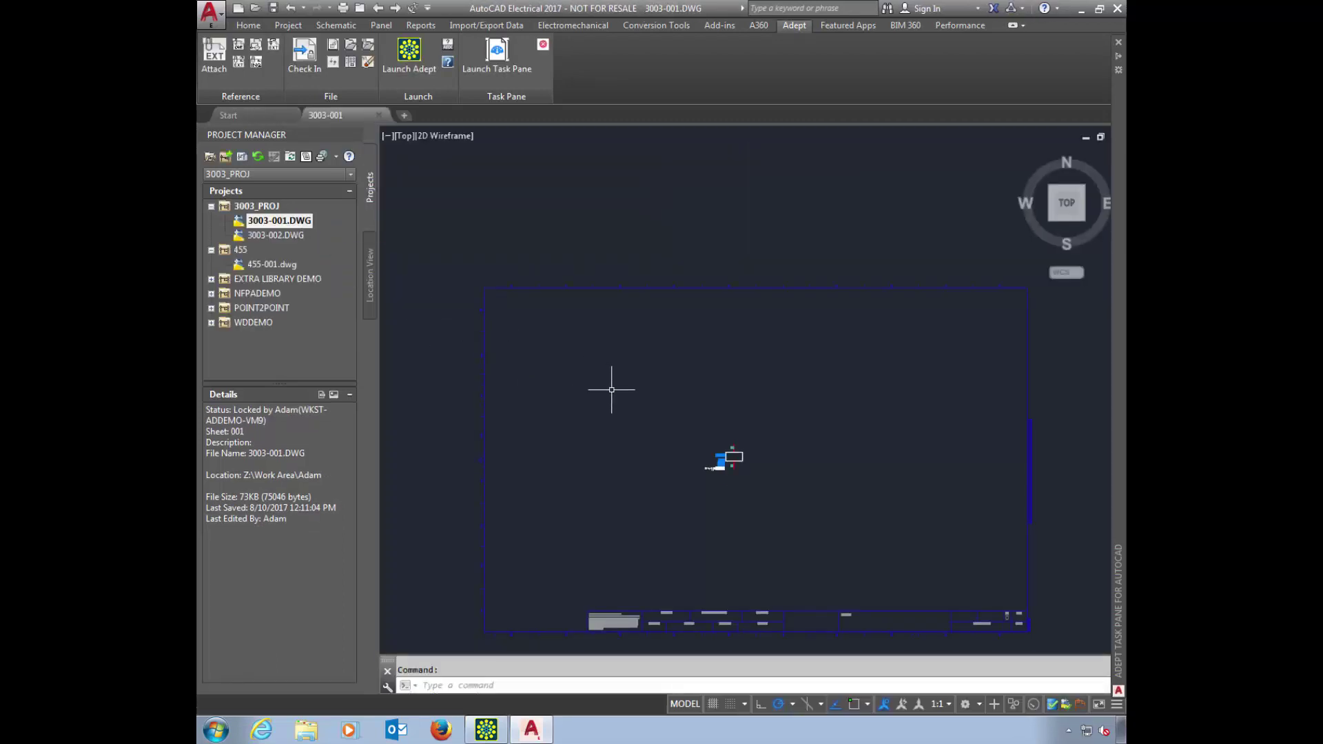
- Set description line 1 of component K001.1 to "3001 Description" and cancel processing of the unavailable drawing 3003-002.DWG
text(z)
key(Return)
click(683, 435)
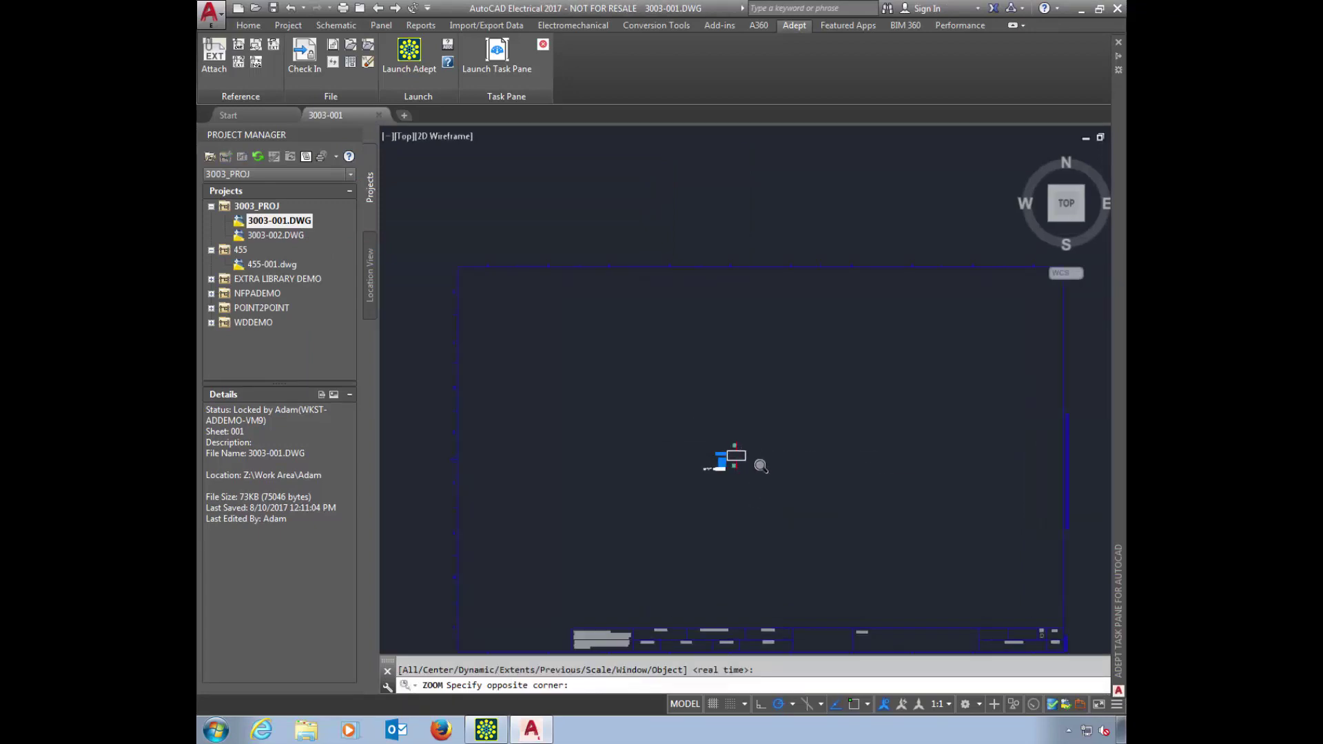
click(748, 478)
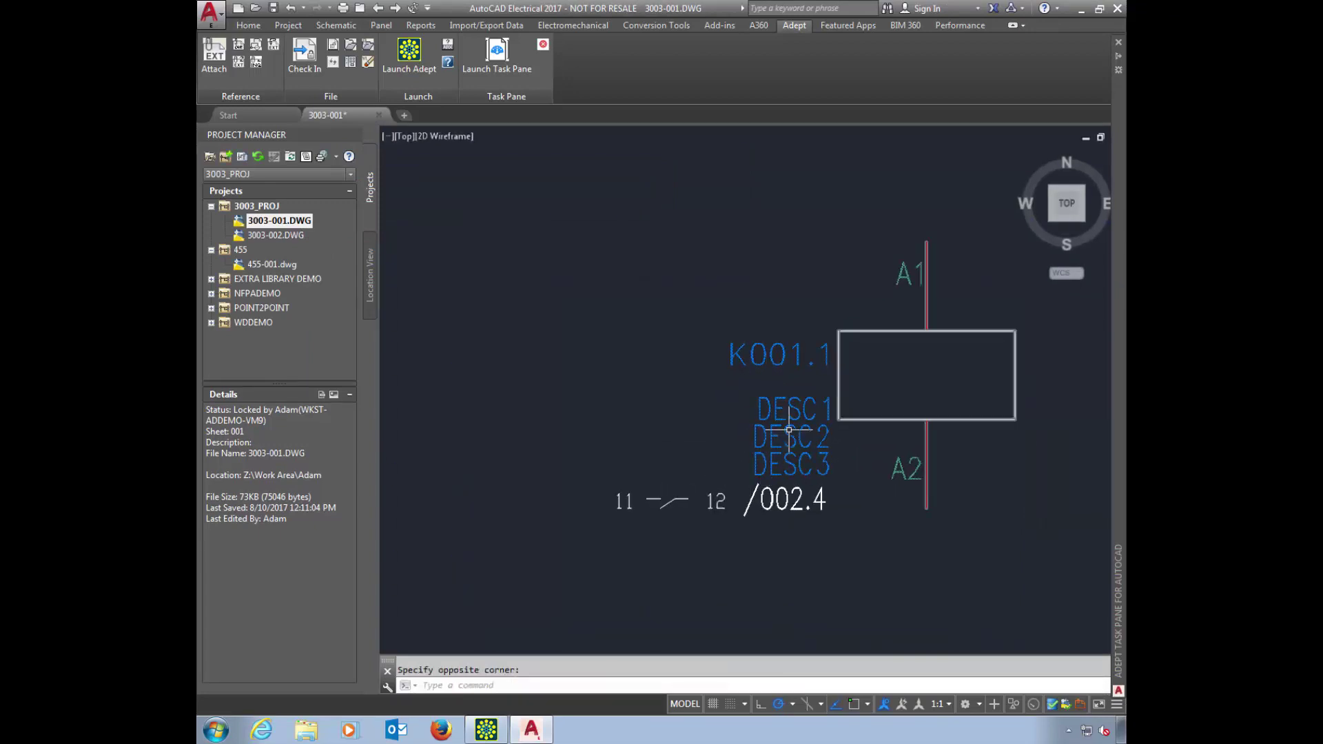
double_click(857, 330)
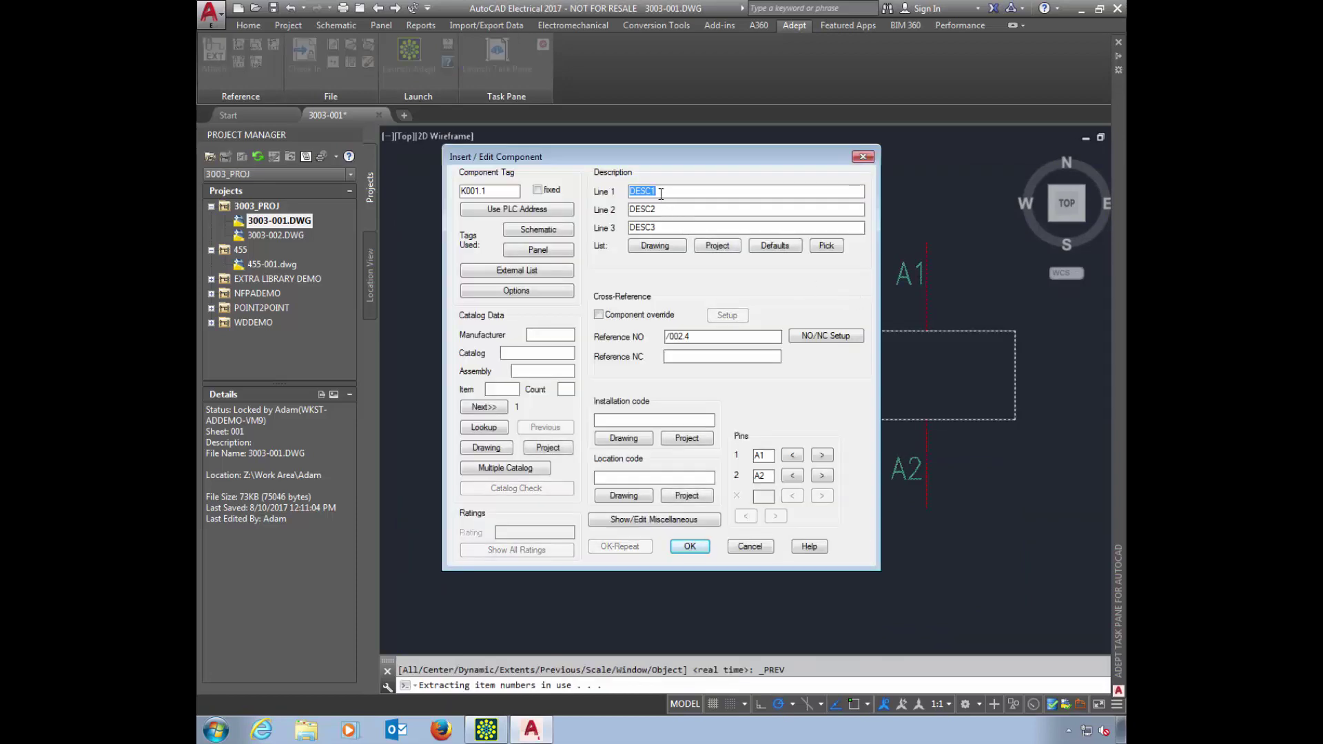
text(3001 Description)
click(690, 545)
click(632, 439)
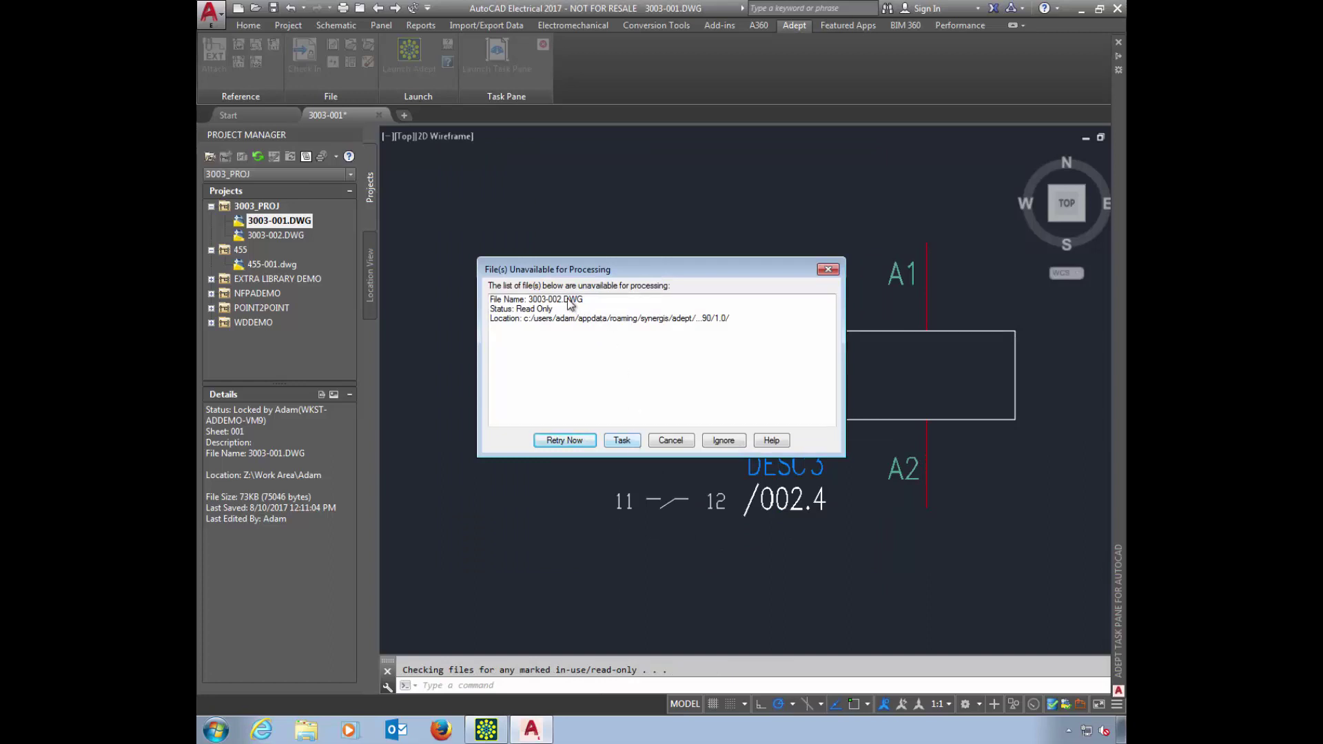
click(671, 440)
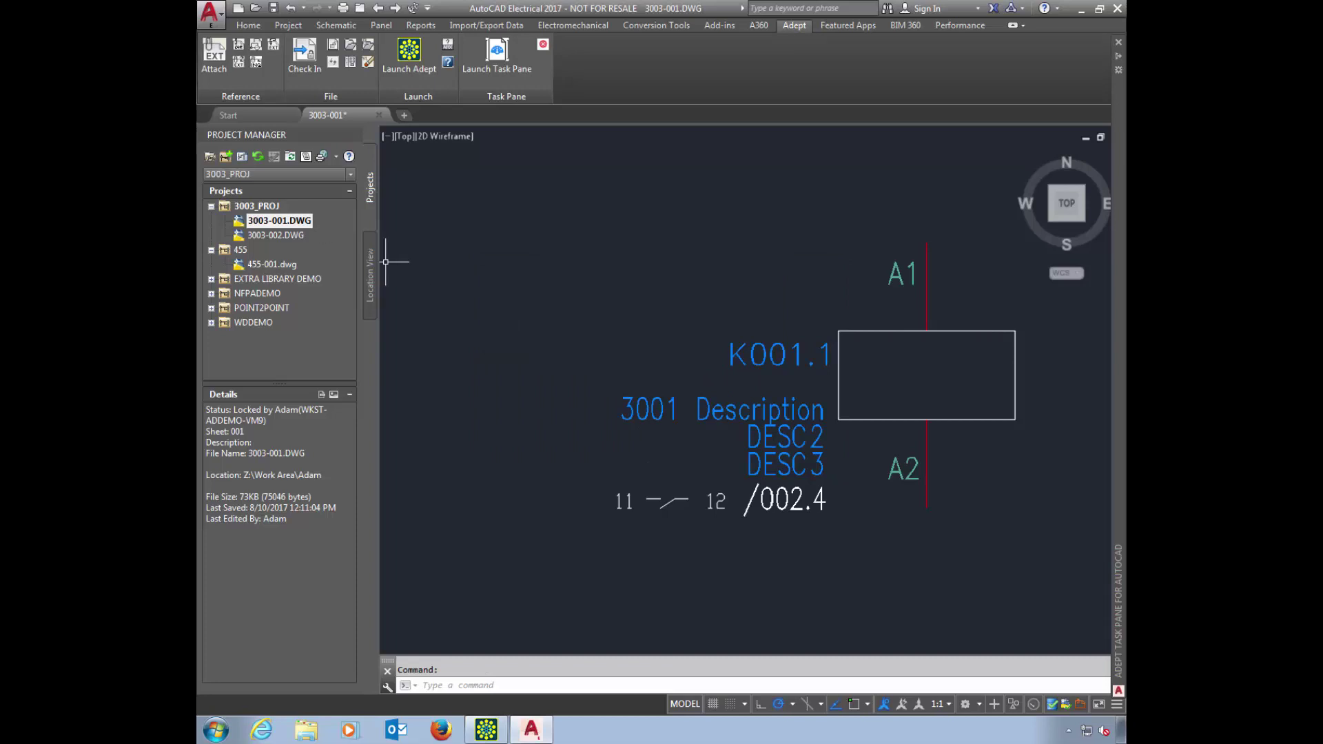
- Check out 3003-002.DWG to the work area from the Adept search results
mouse_move(1116, 372)
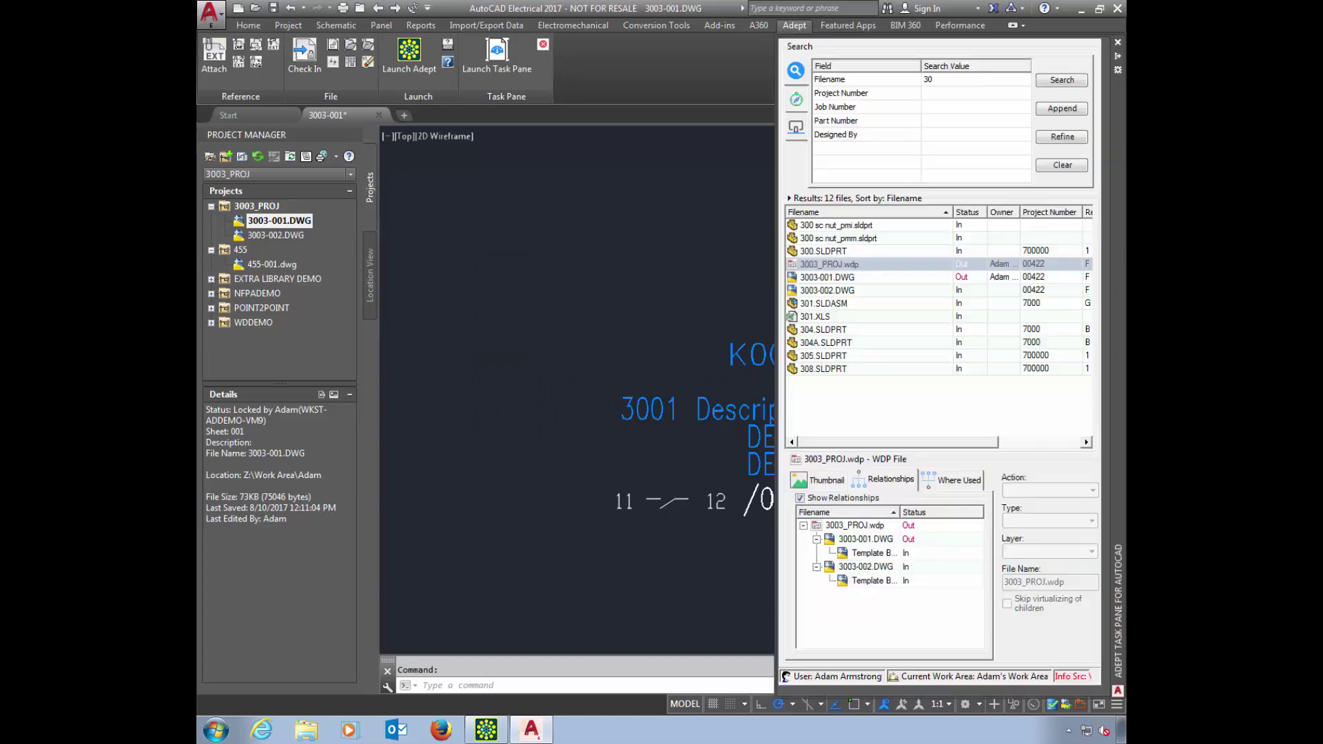
click(842, 291)
right_click(841, 291)
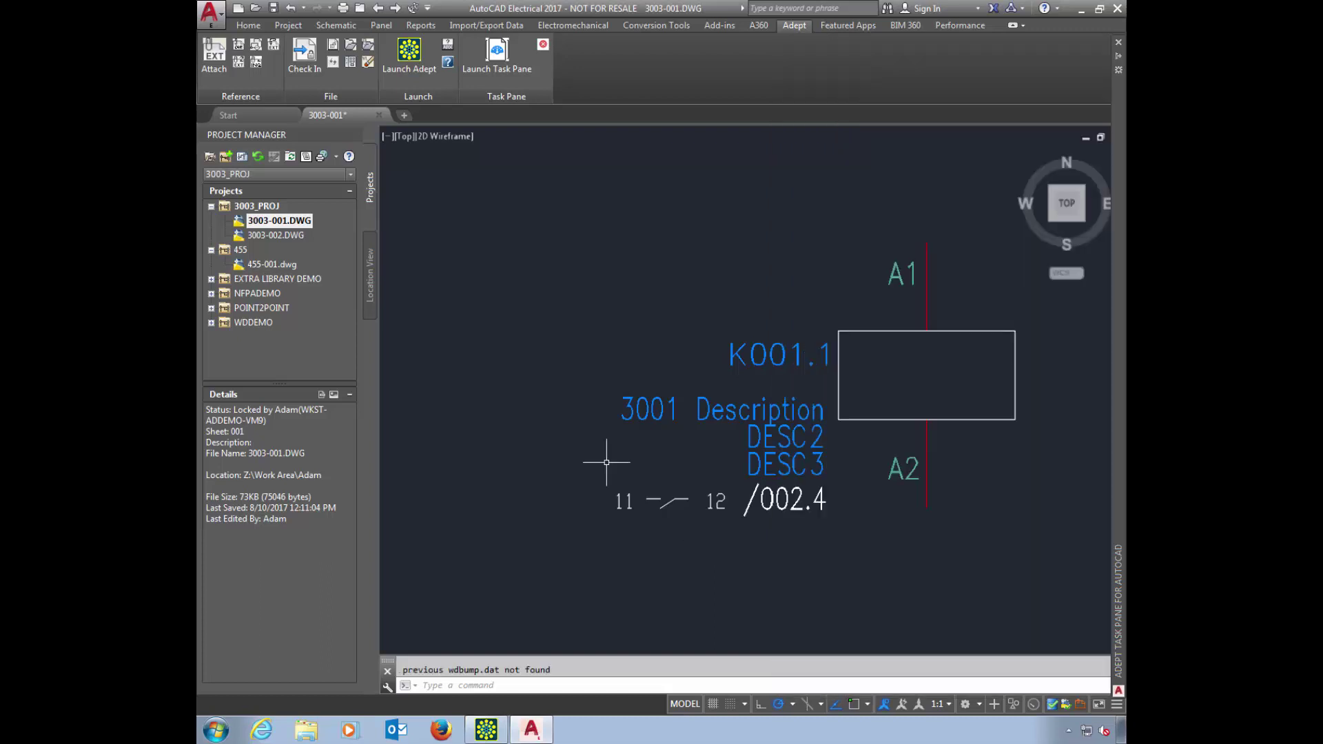
- Open the drawing 3003-002.DWG from the 3003_PROJ project
click(282, 236)
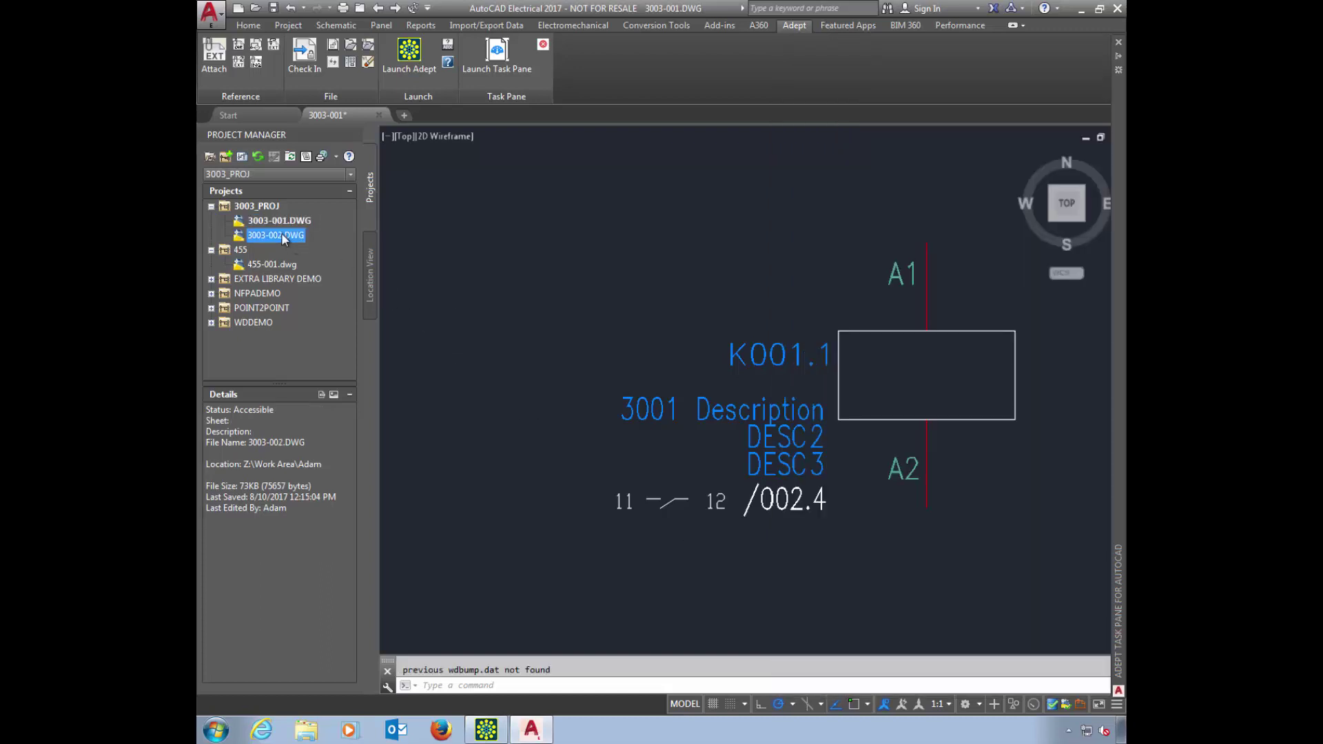
right_click(284, 238)
click(317, 245)
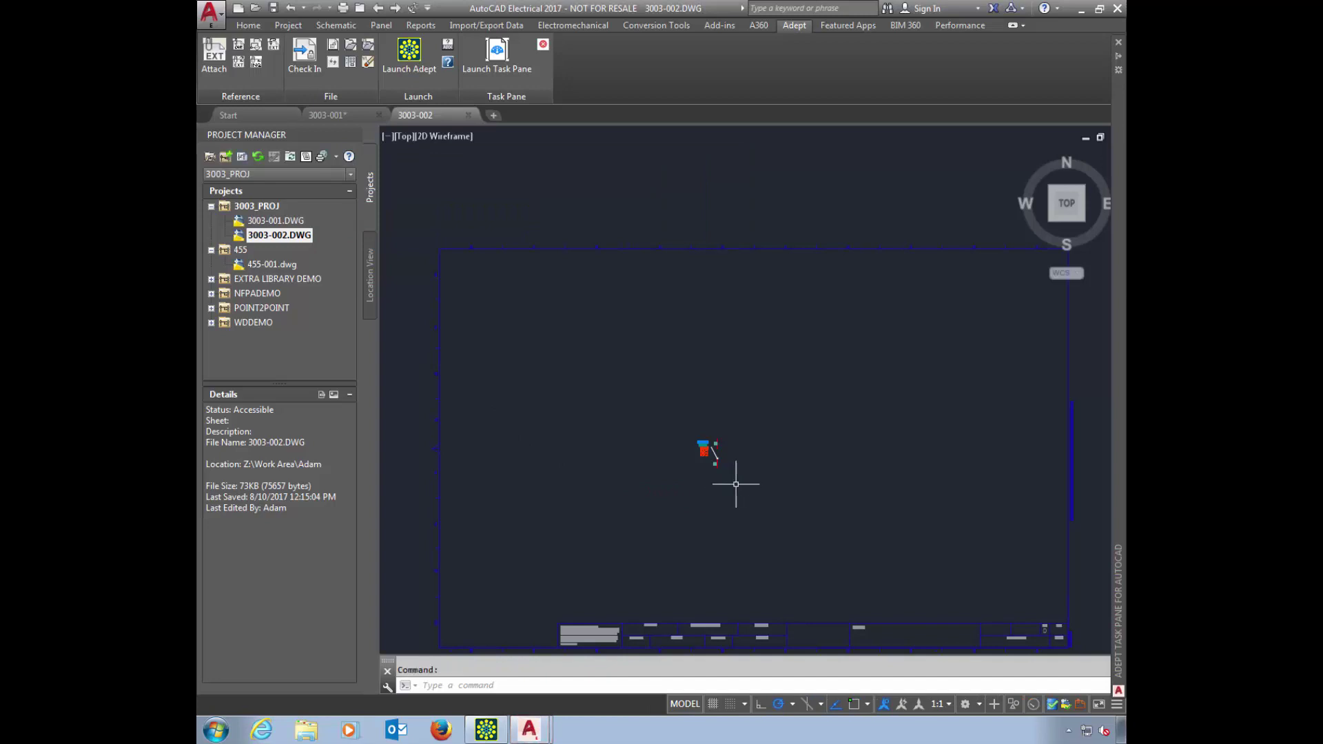
- Run Child Location/Description Update on the K001.1 contact, matching installation codes, location codes and description text to the schematic parent
text(z)
key(Return)
click(734, 484)
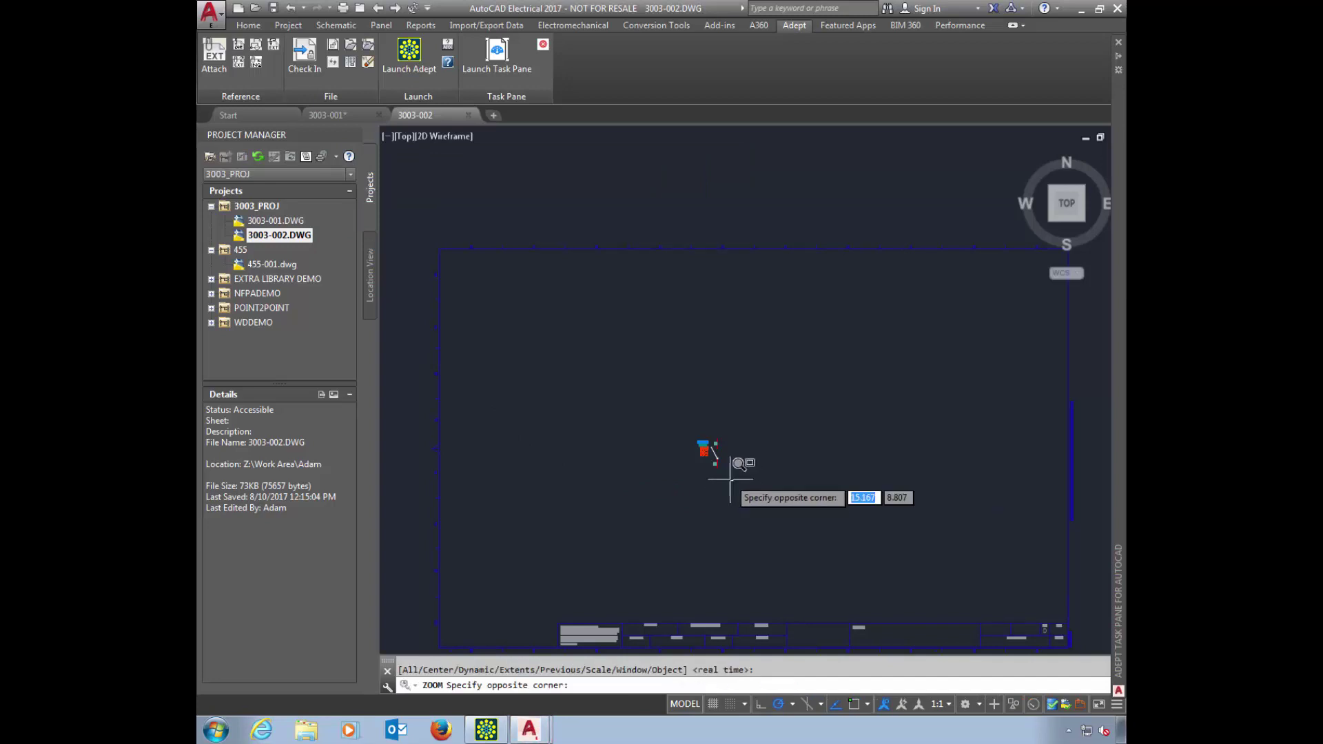
click(691, 416)
click(337, 25)
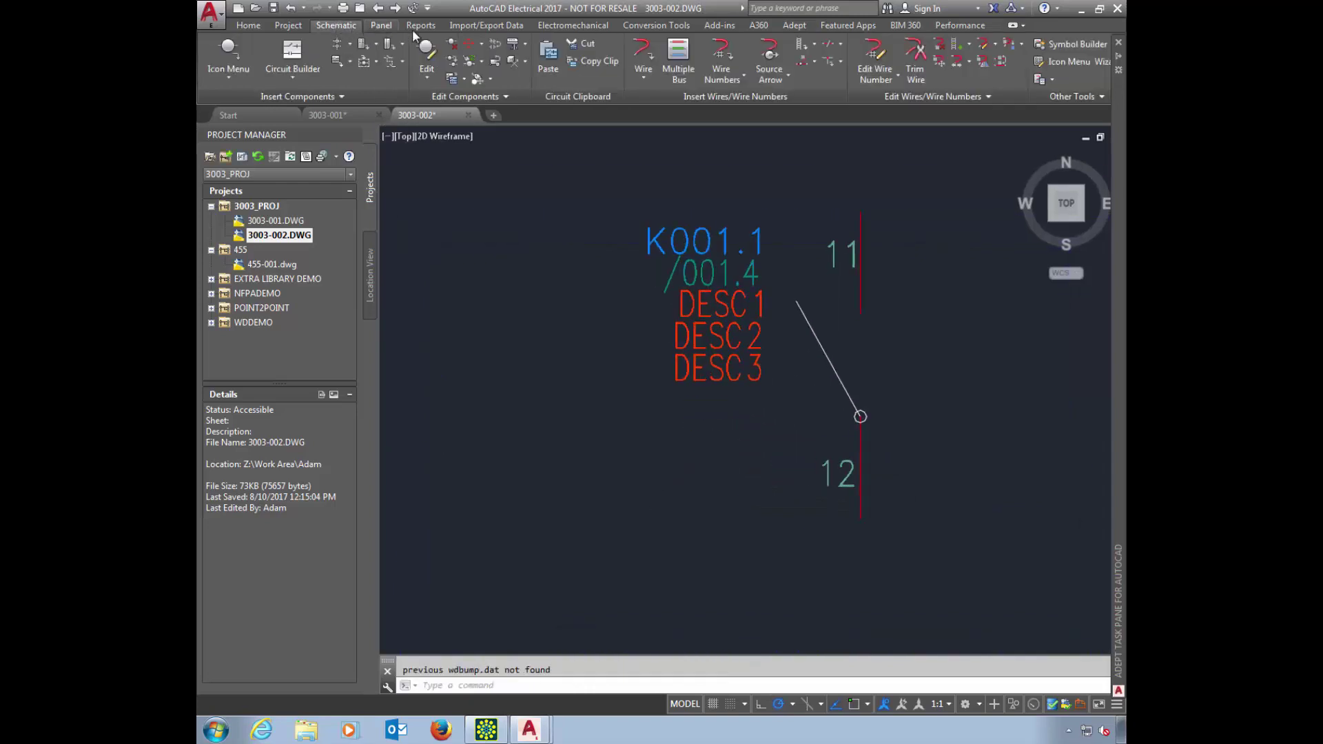
click(524, 63)
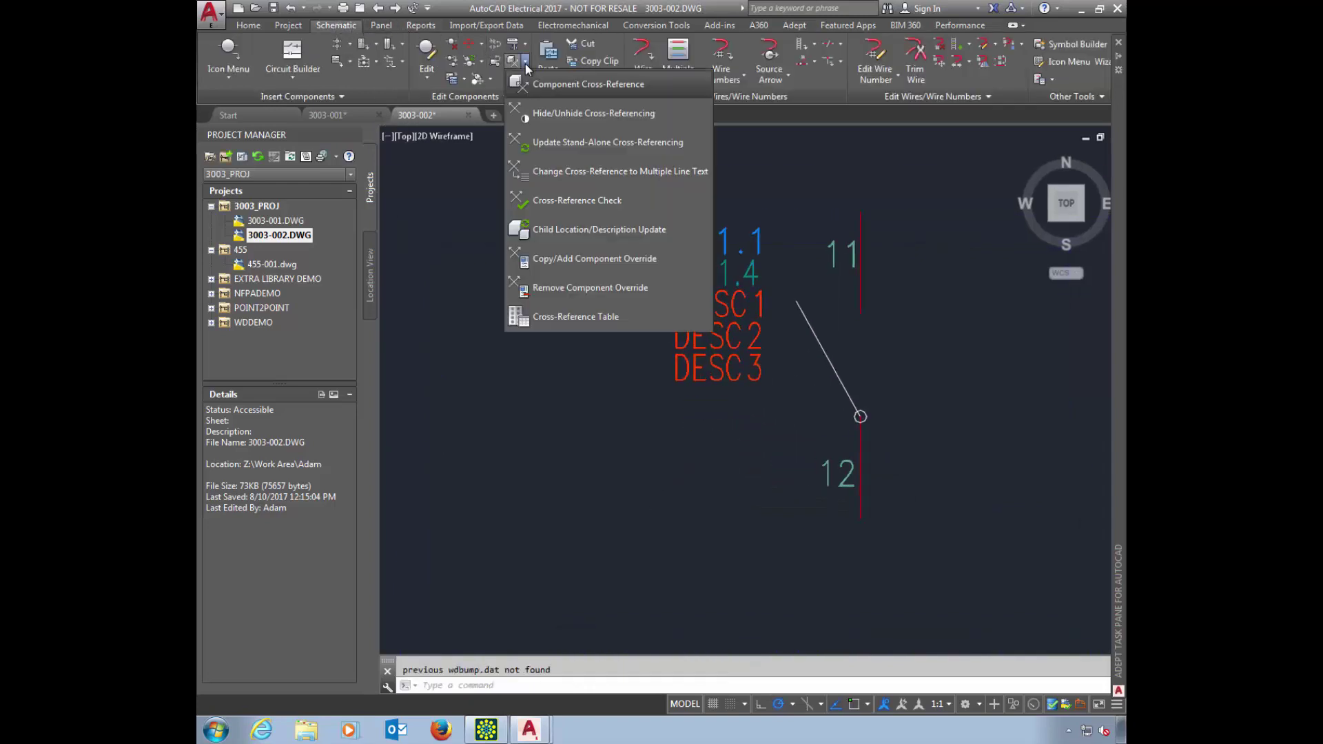
click(571, 230)
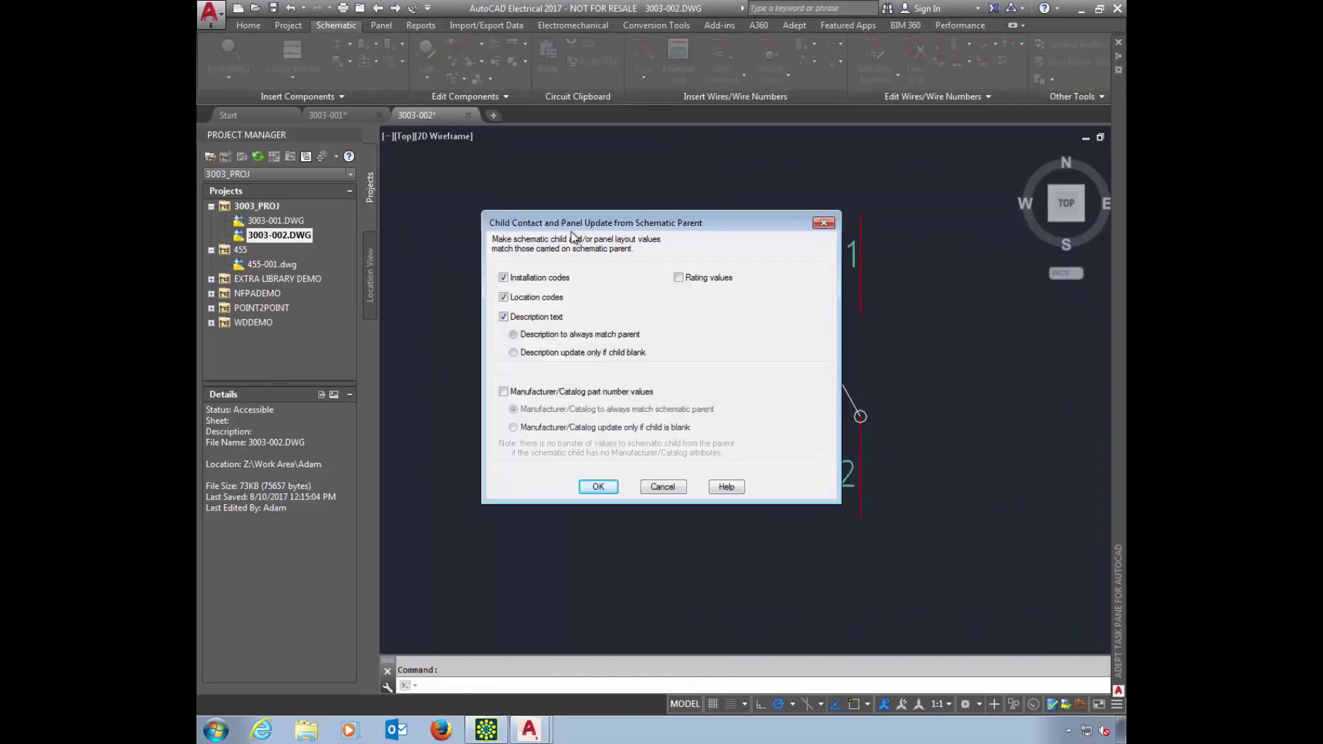
click(597, 487)
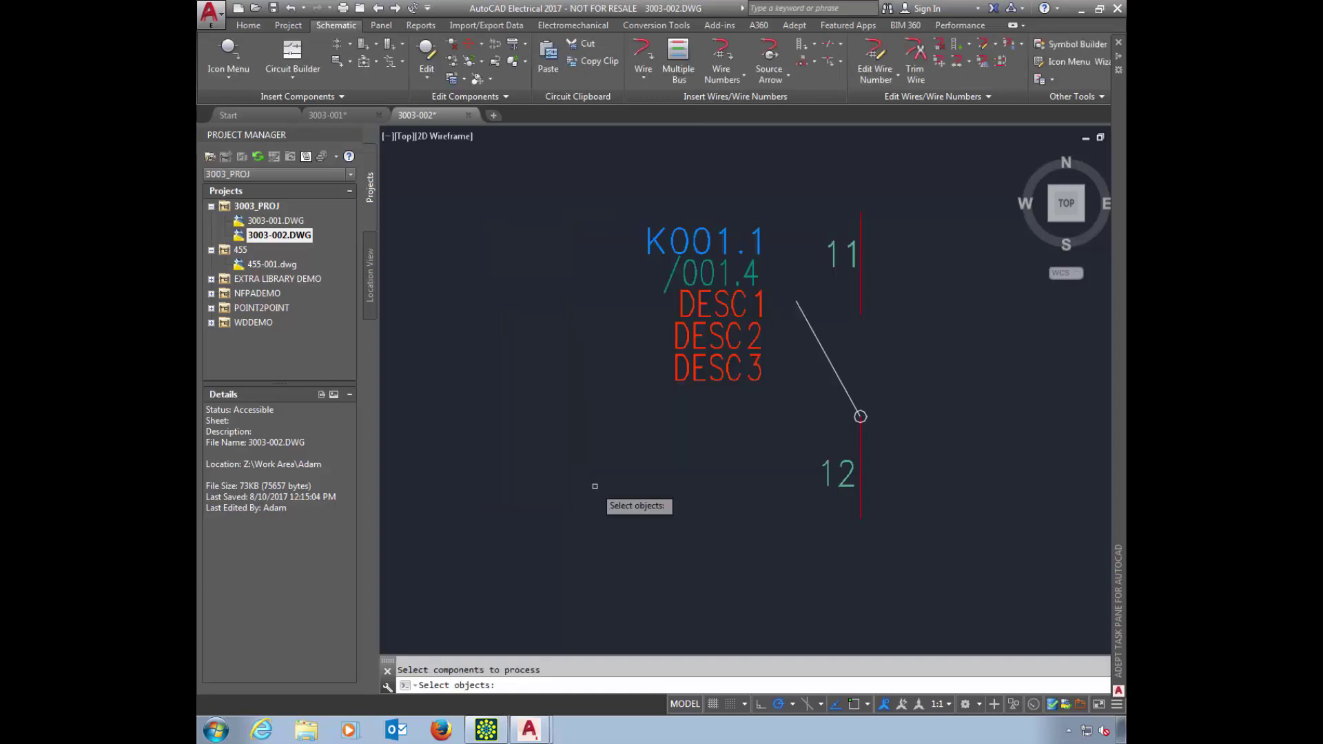
click(731, 307)
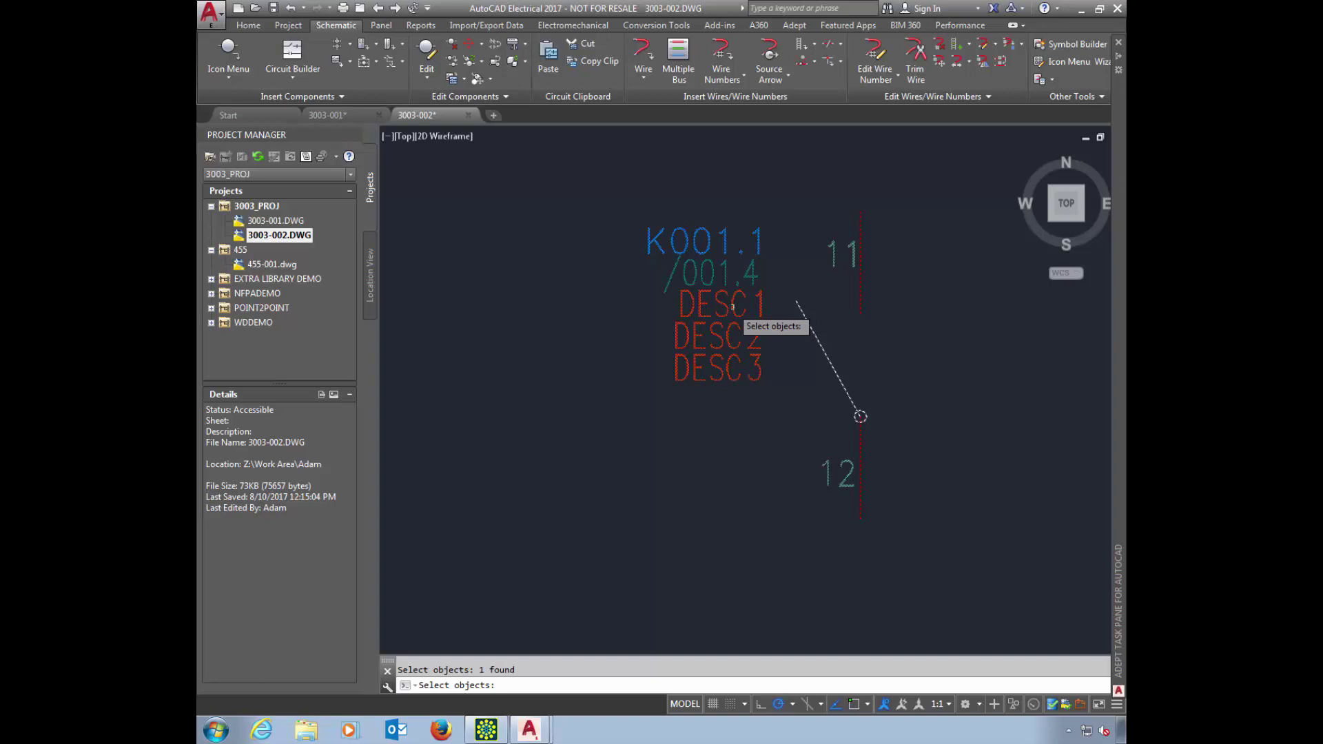
key(Return)
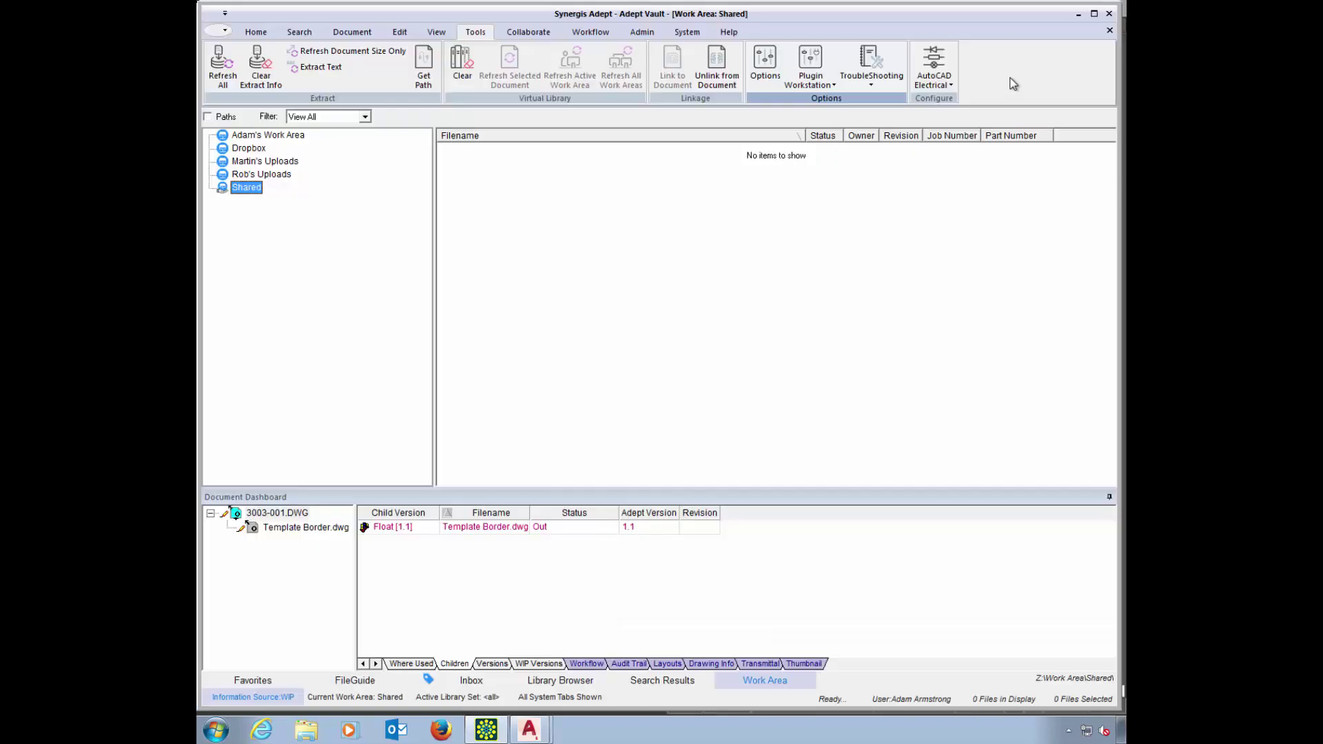
- In Adept, import the AutoCAD Electrical project PROJ_2325_PROJ.wdp into the Shared work area and select the imported project file
click(955, 83)
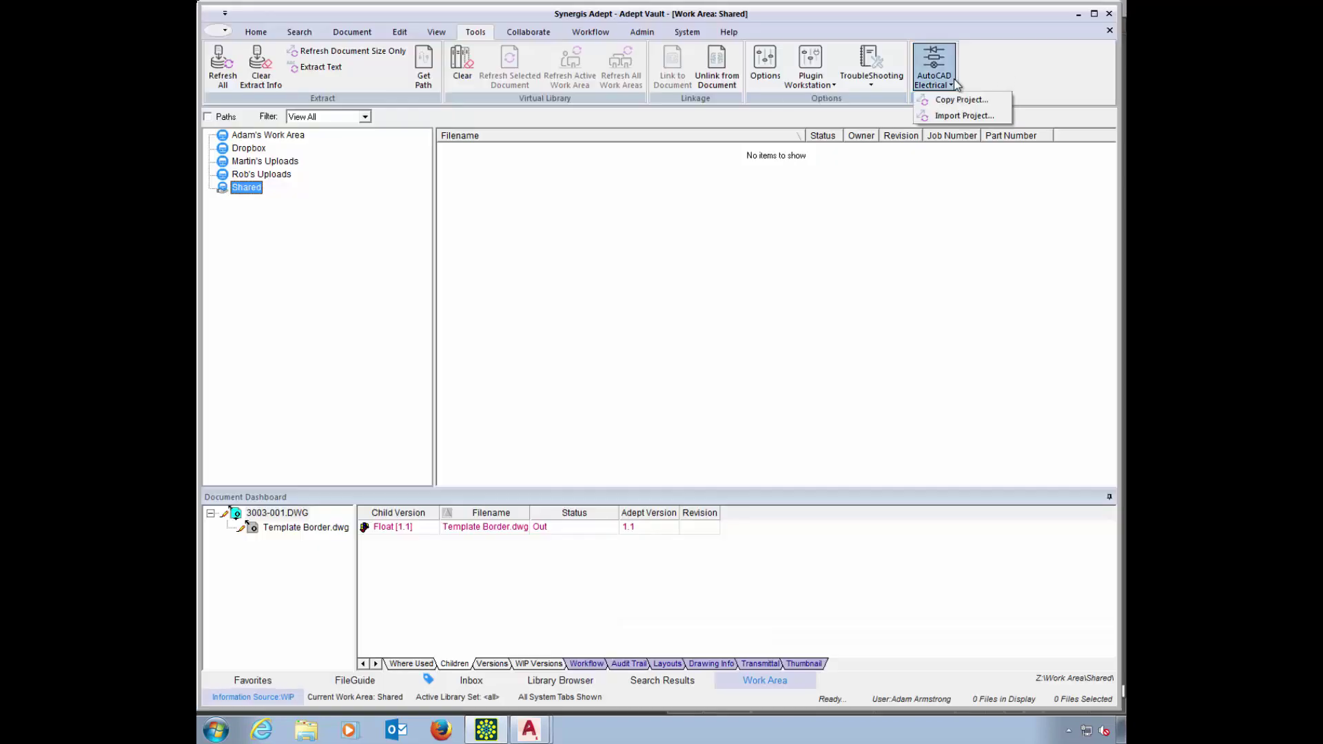
click(958, 116)
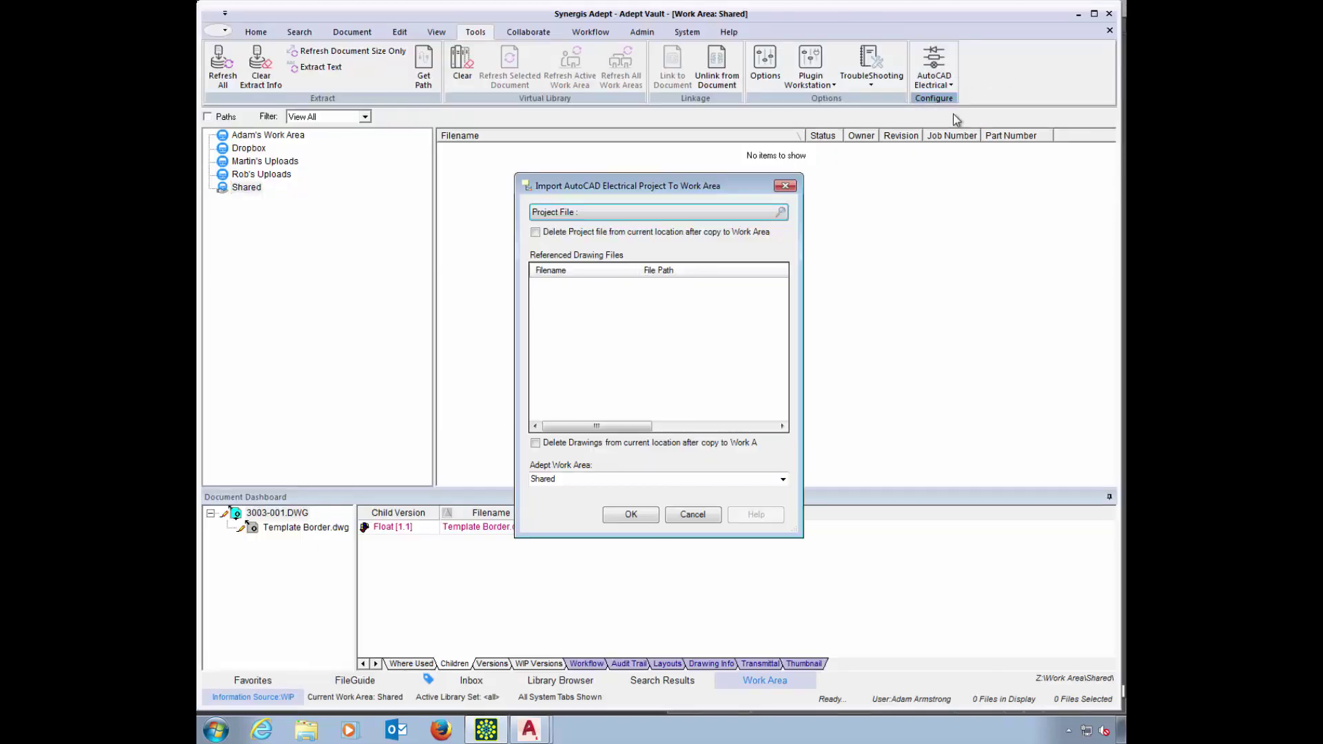
click(780, 212)
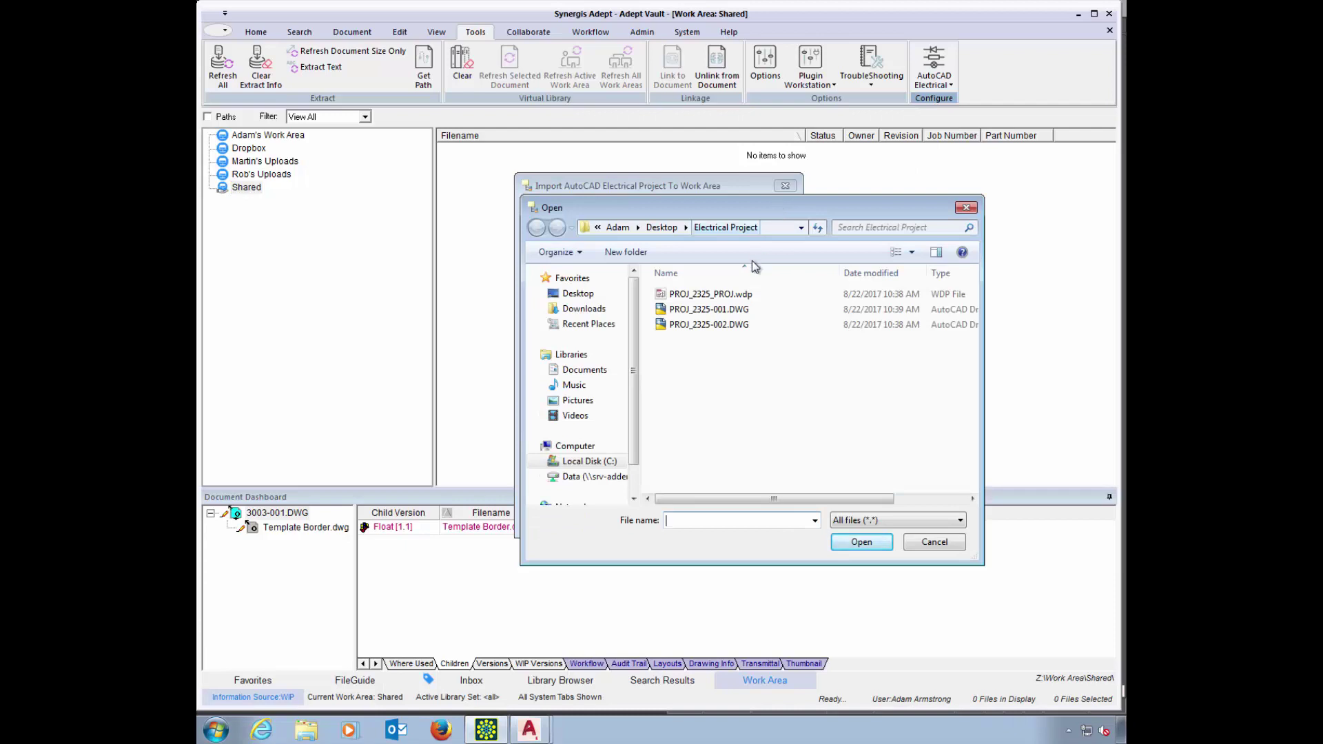
click(741, 299)
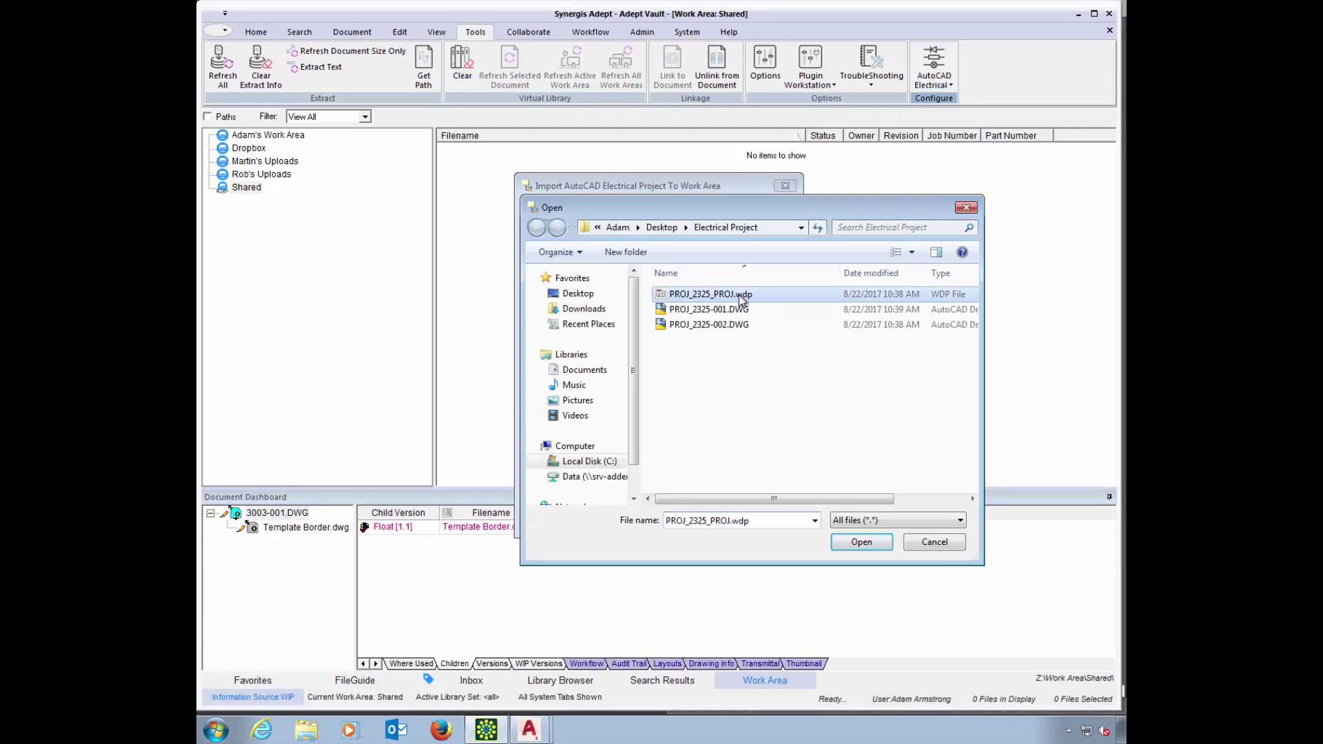
click(858, 543)
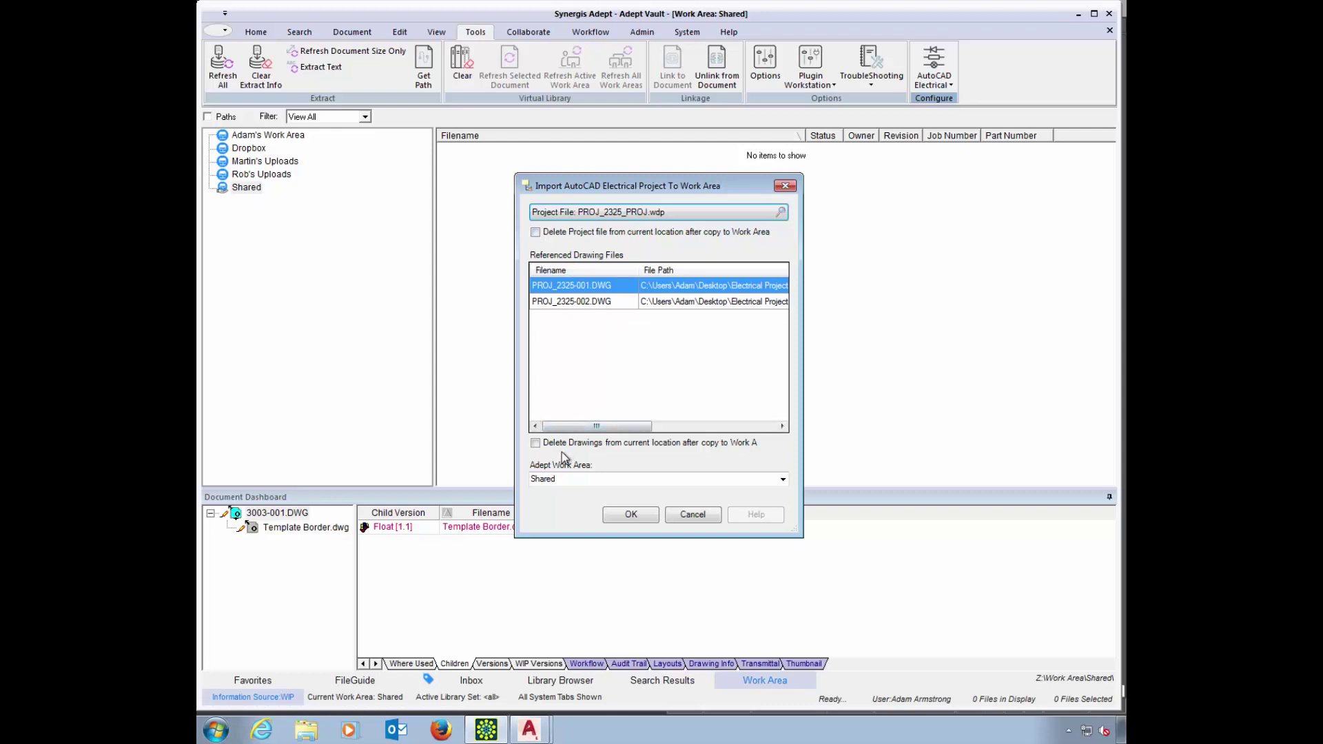
click(628, 516)
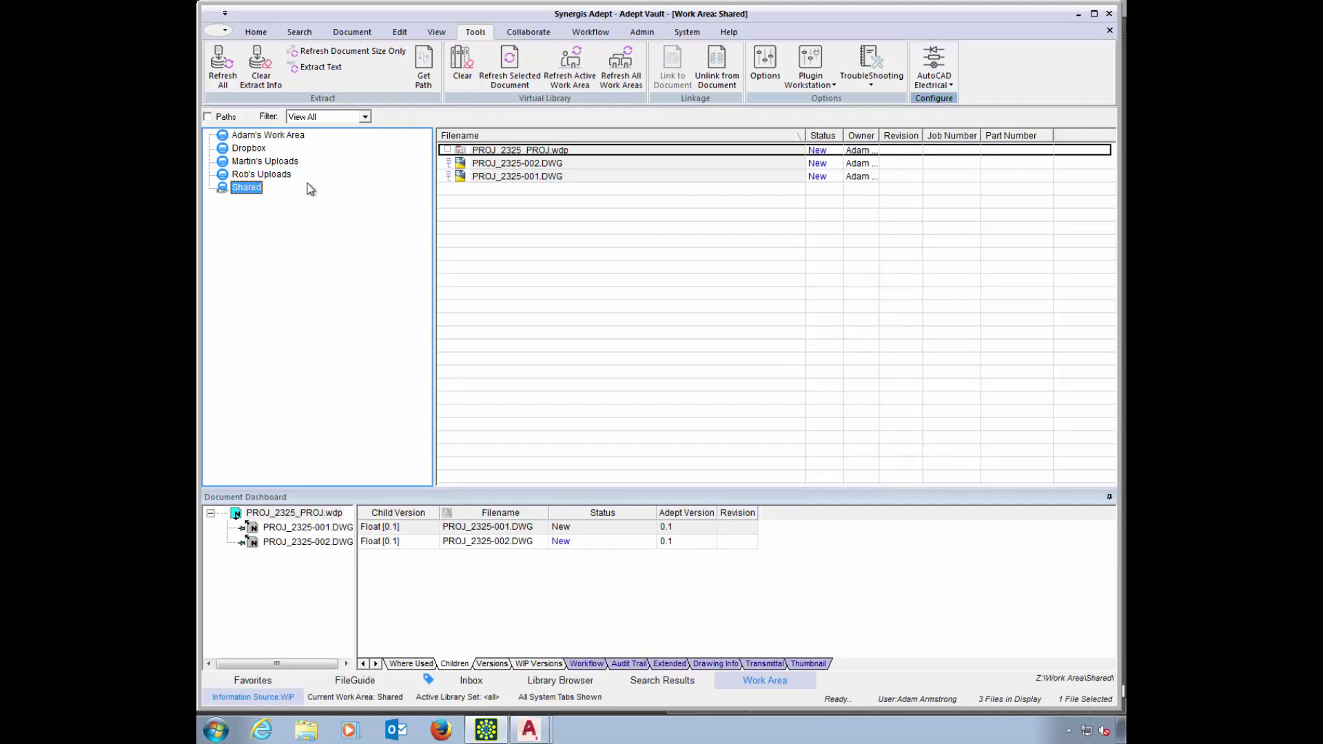
click(490, 151)
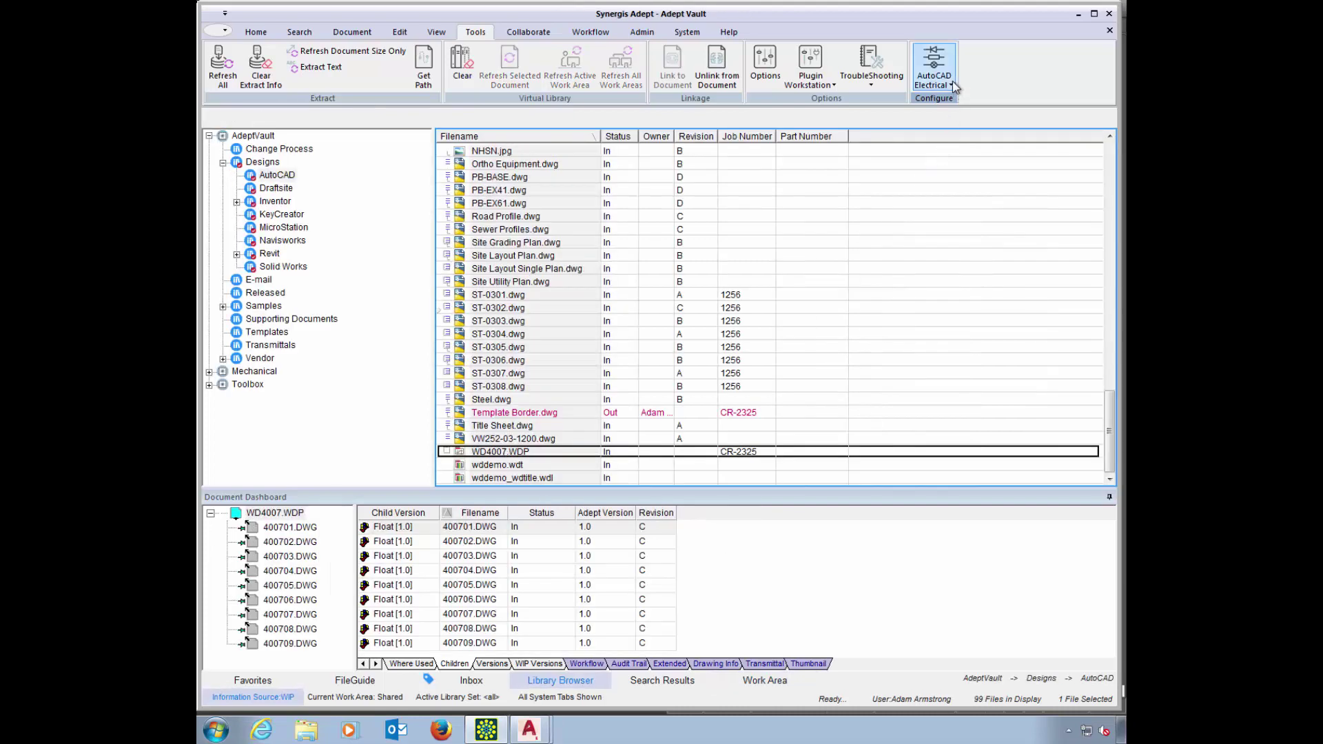
- Copy project WD4007.WDP to the Shared work area, replacing "4007" with "New Project - " in the filenames and naming the project file "WD-New Project - .WDP"
click(951, 83)
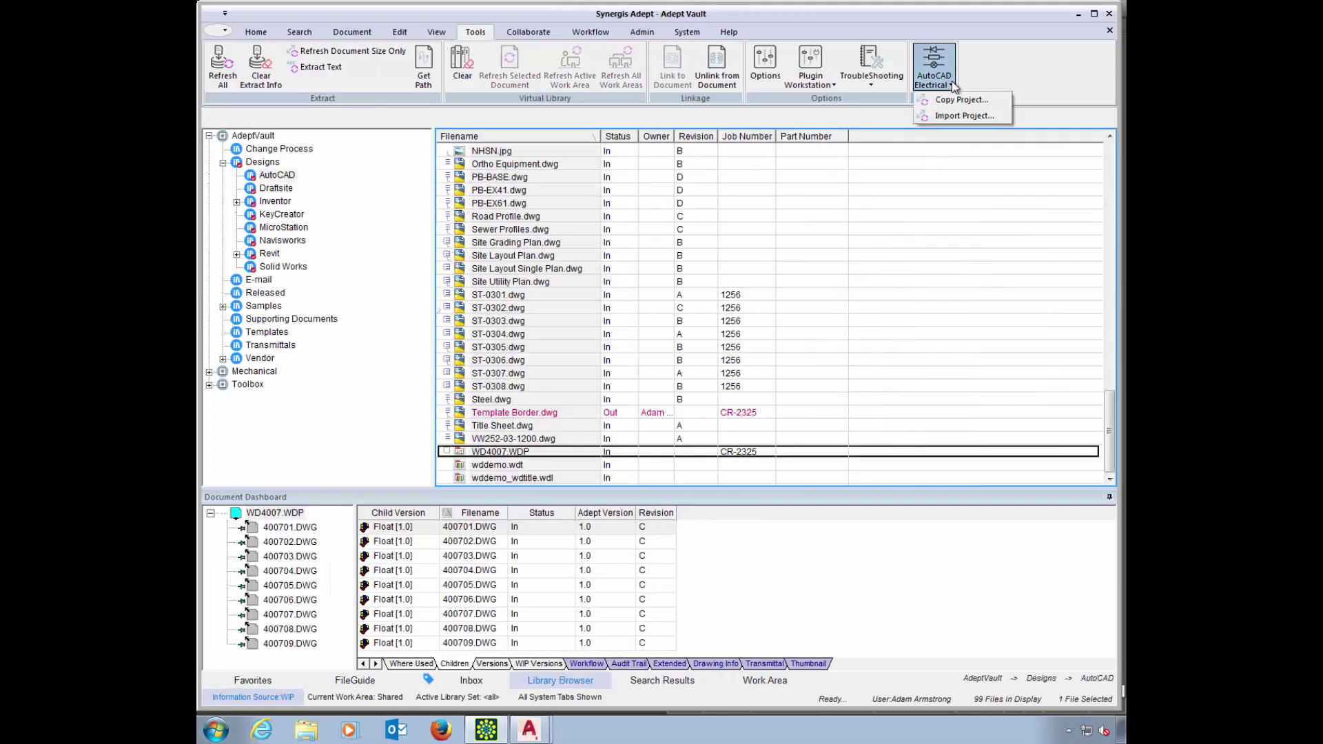
click(950, 99)
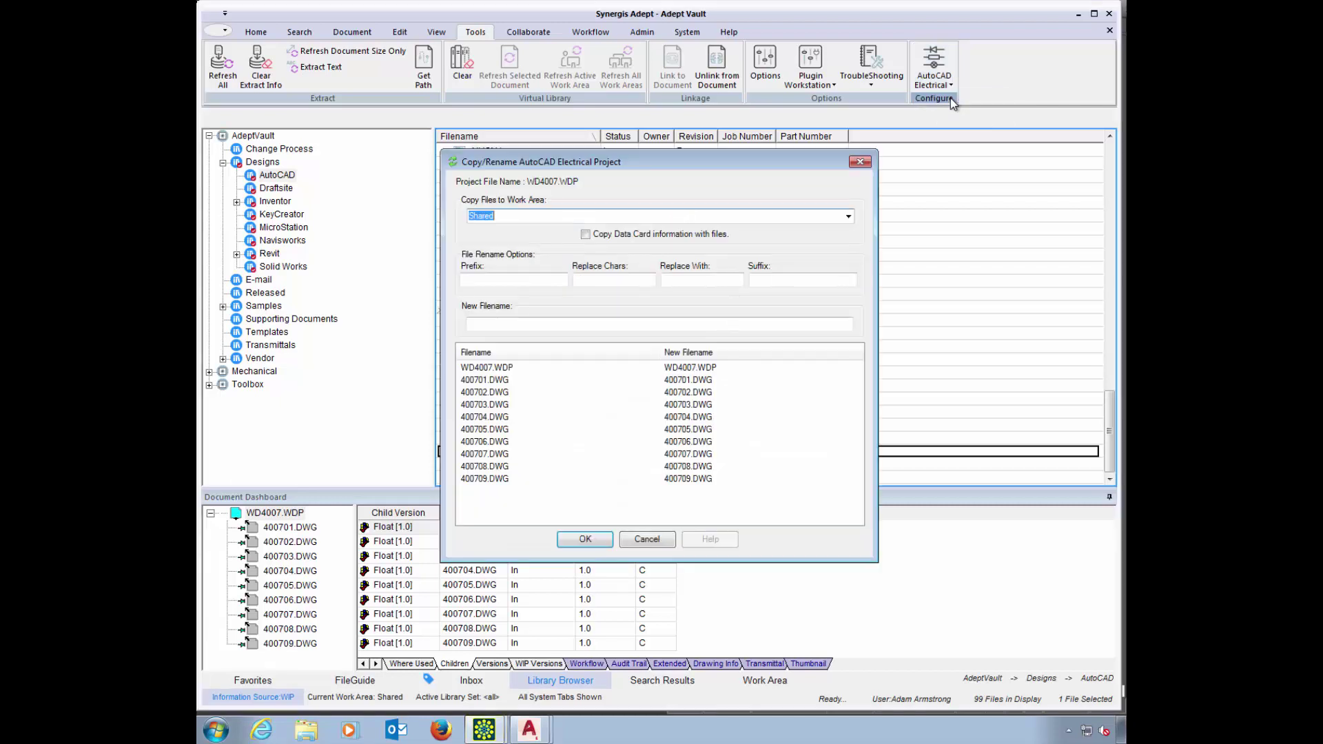
click(589, 279)
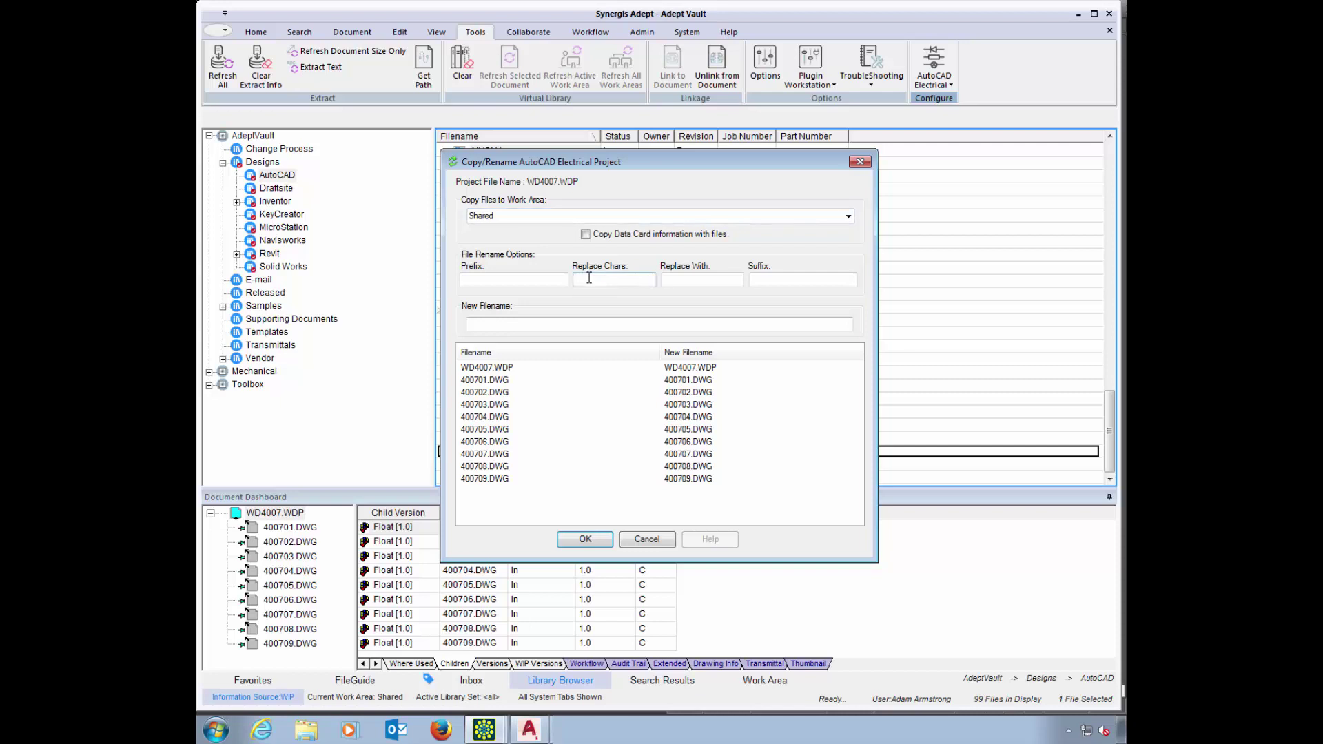
text(400)
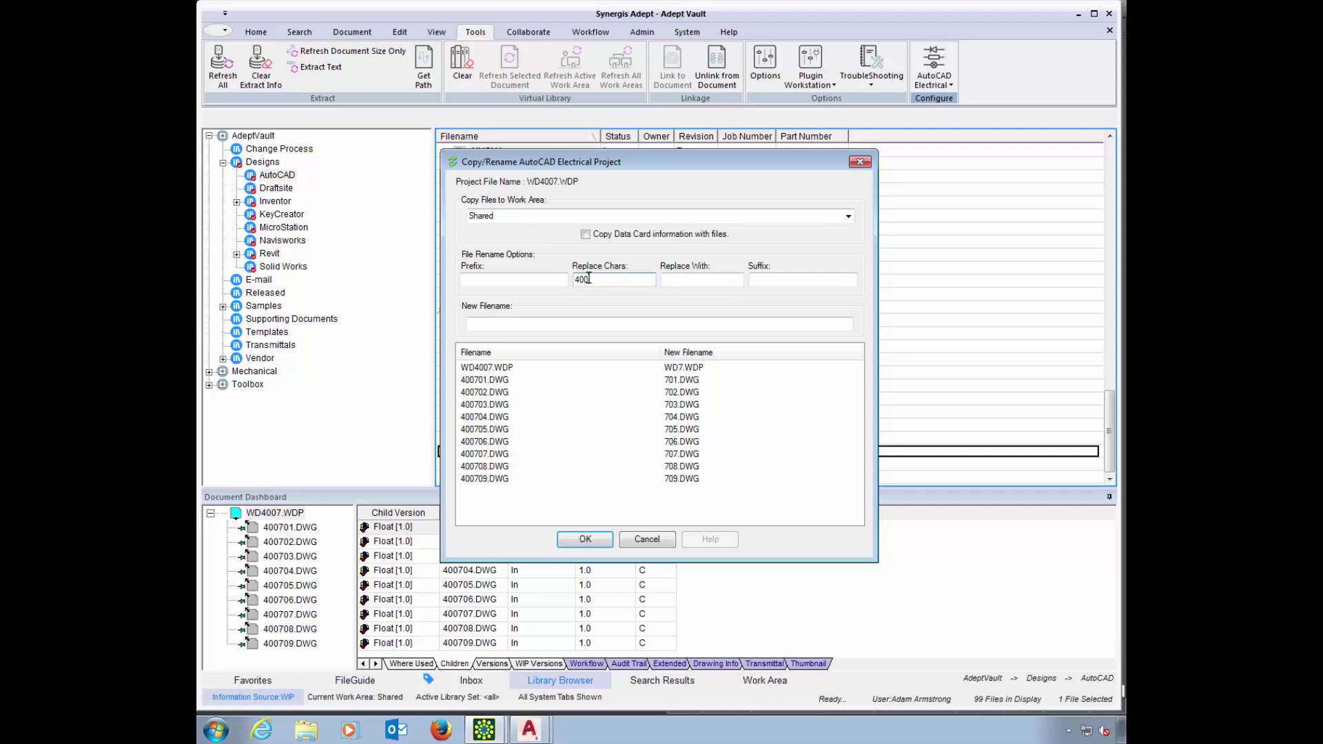
text(7)
click(692, 280)
text(New)
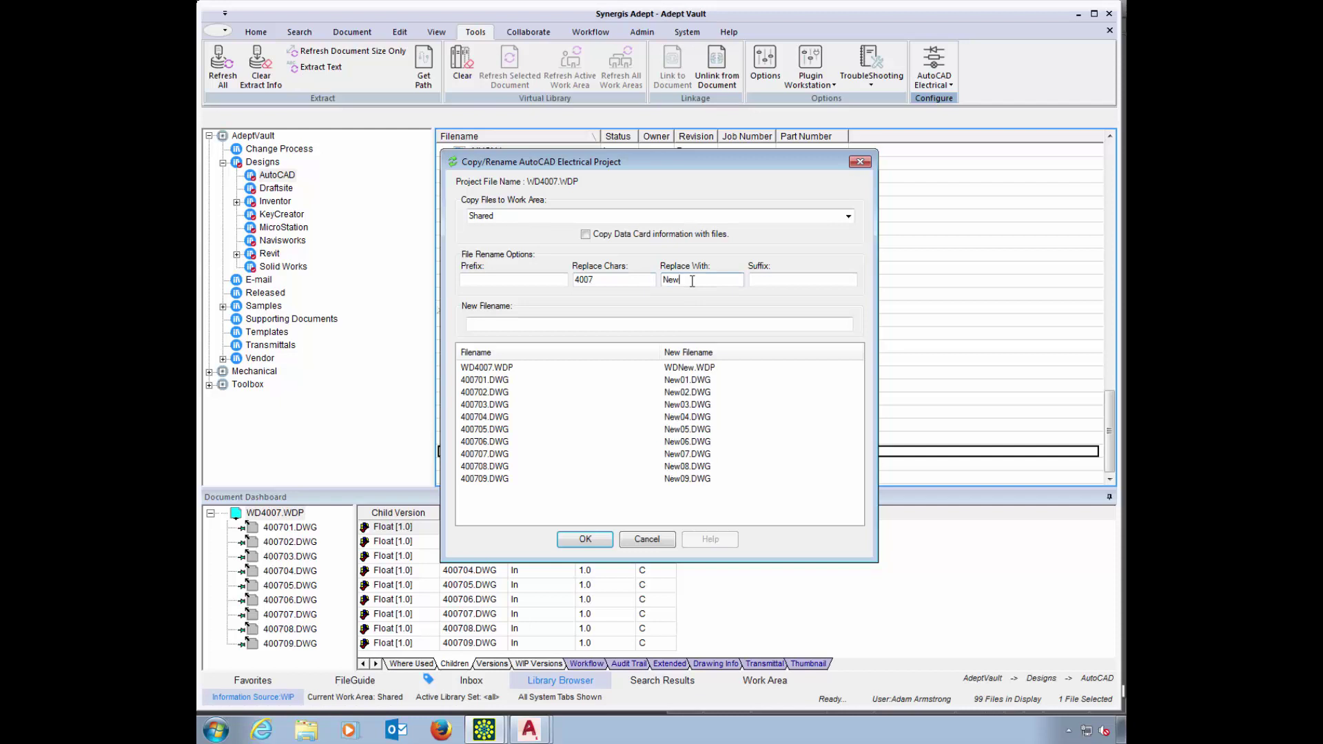
text( Pro)
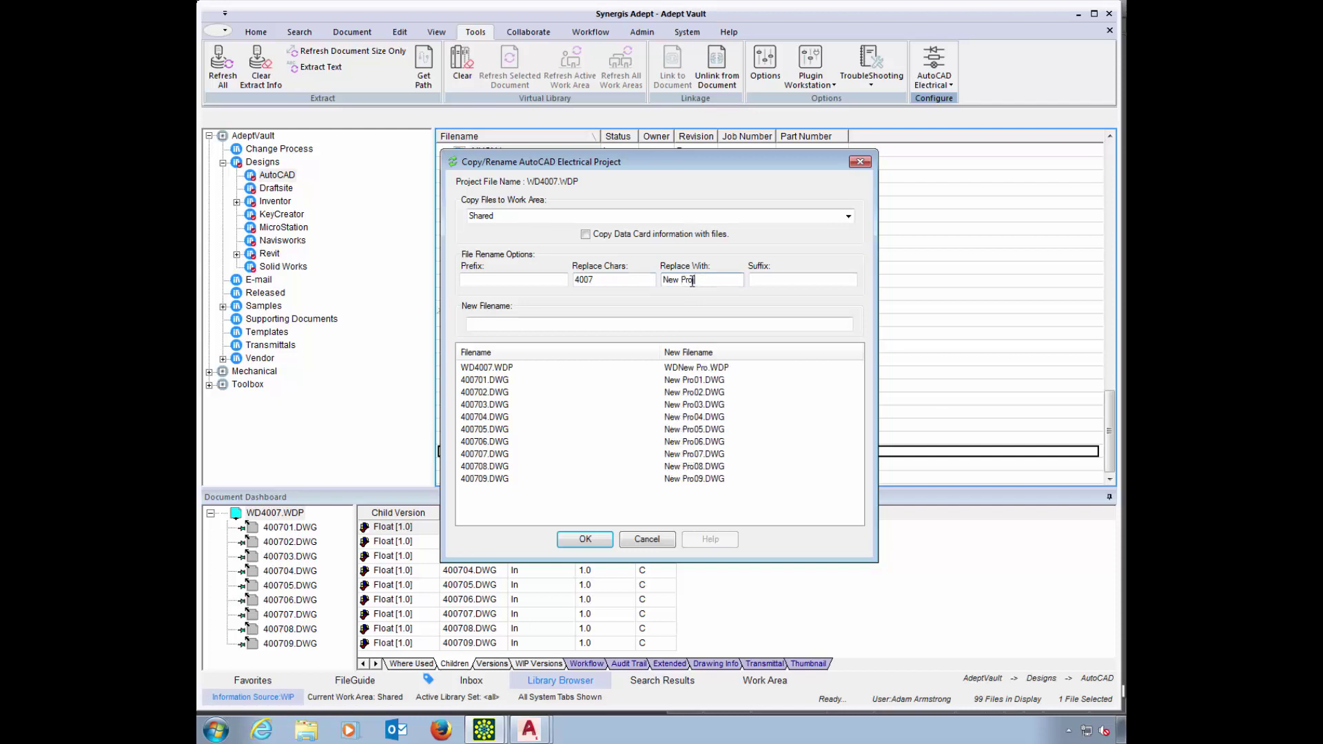
text(ject)
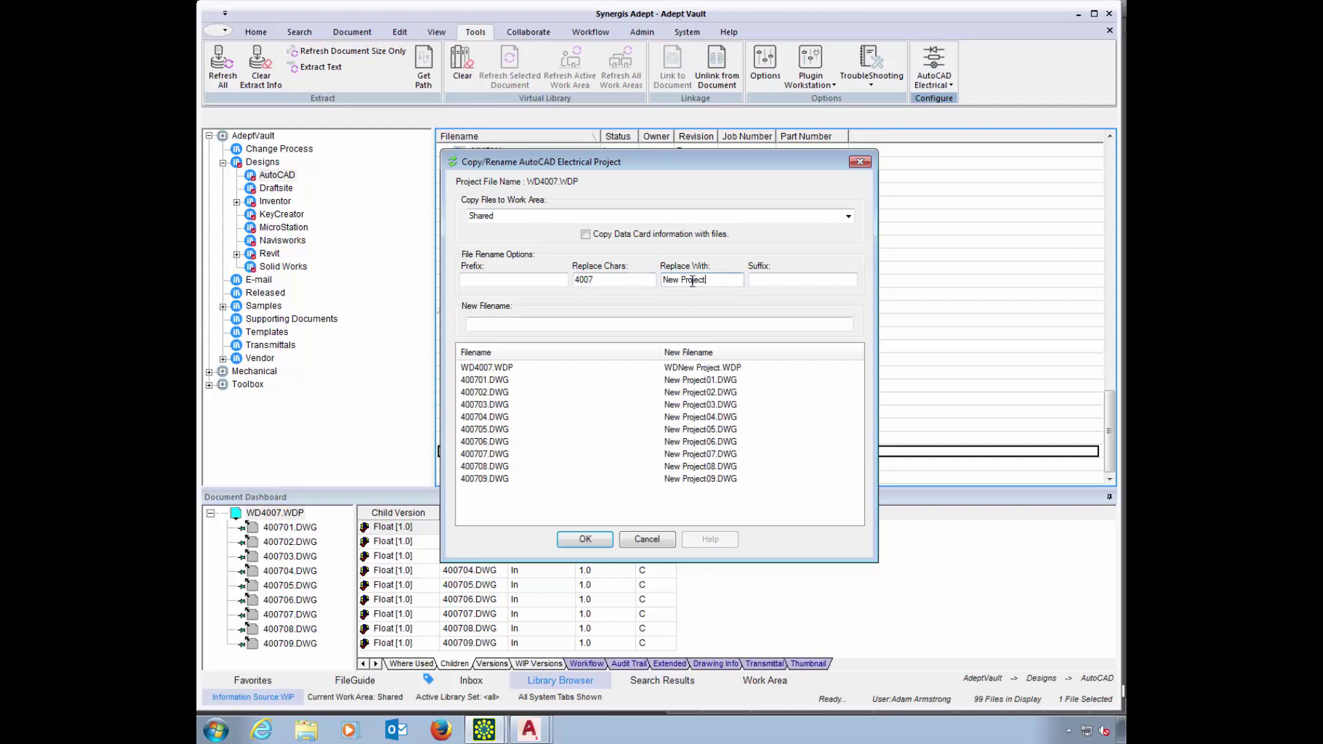
text( -)
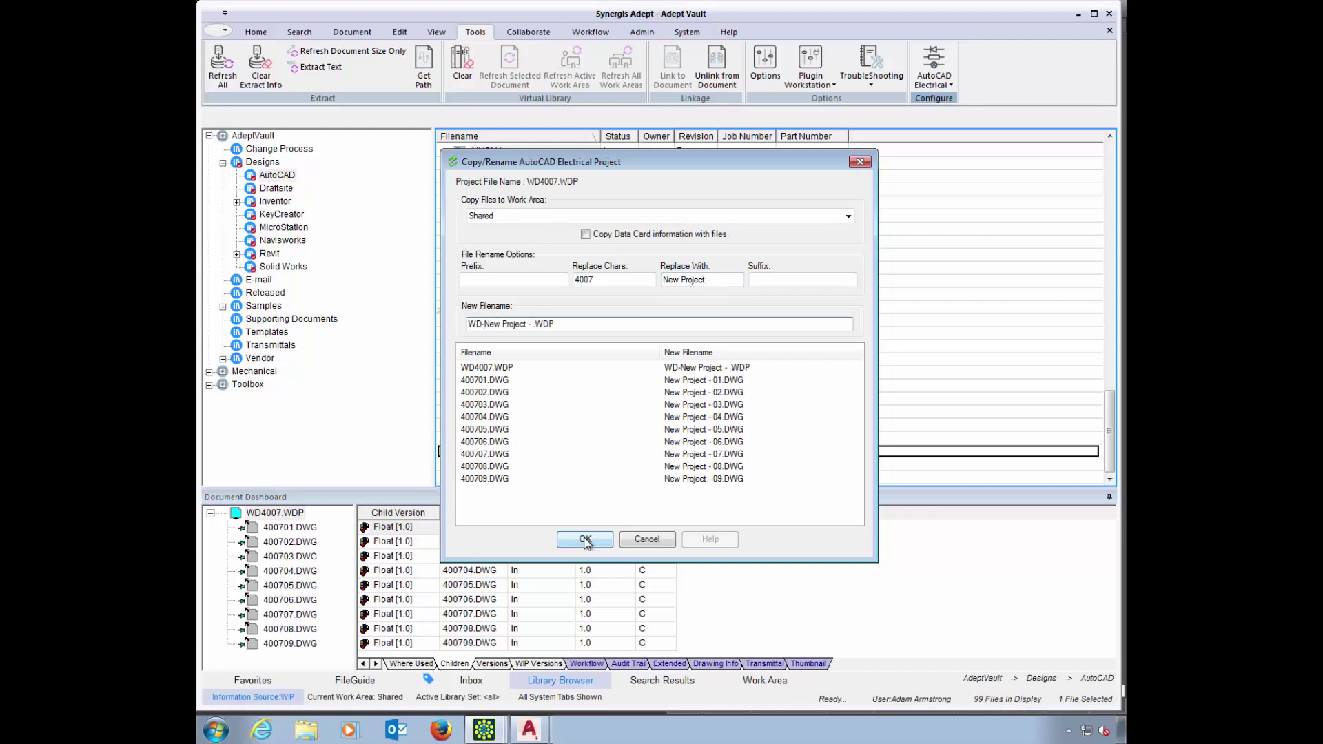
click(585, 539)
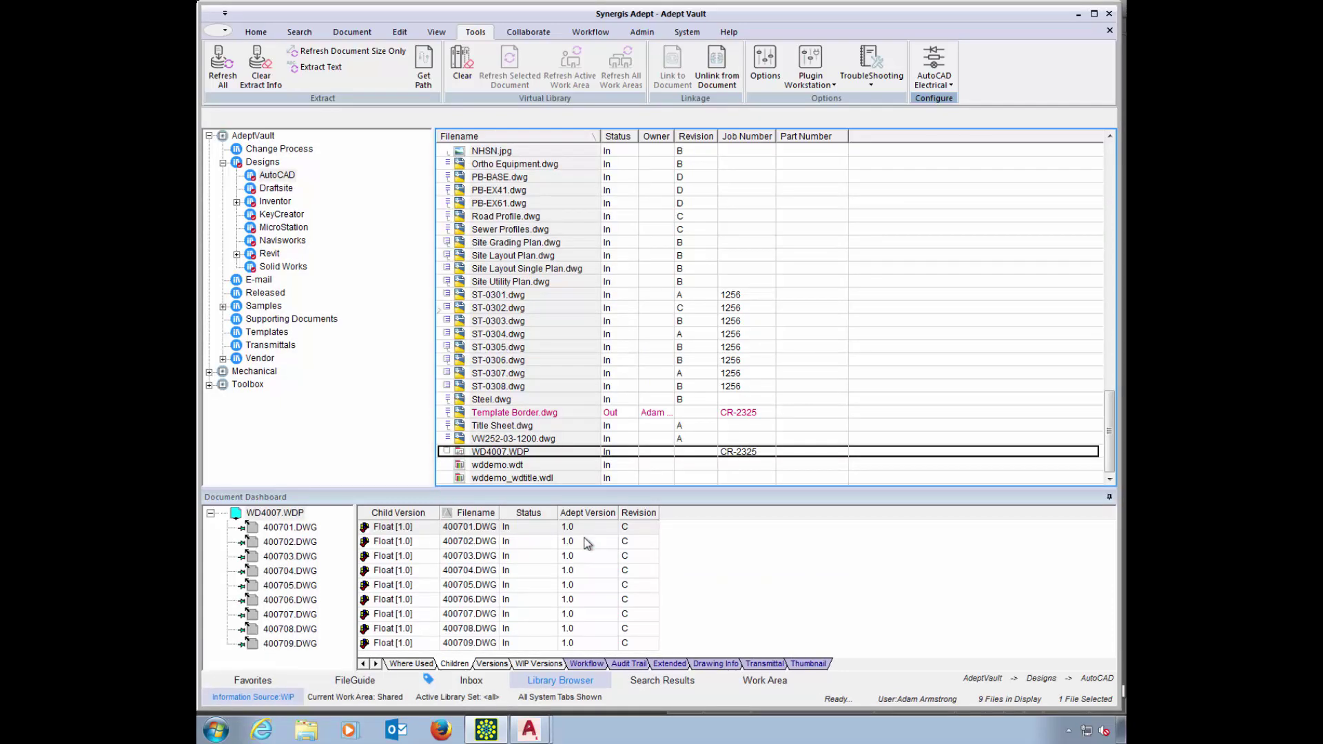
- Switch to AutoCAD Electrical, open "WD-New Project - .WDP" from the Shared work area, and expand its drawing list
click(762, 679)
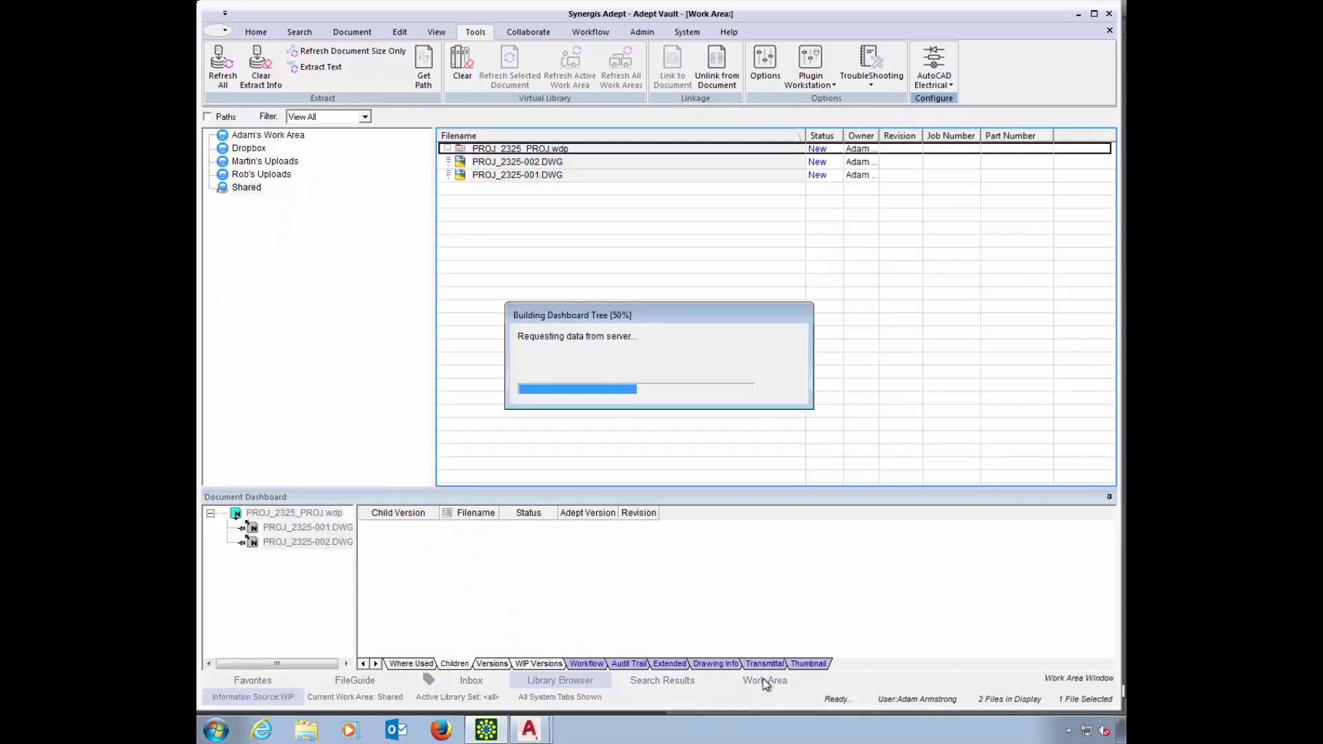
click(282, 135)
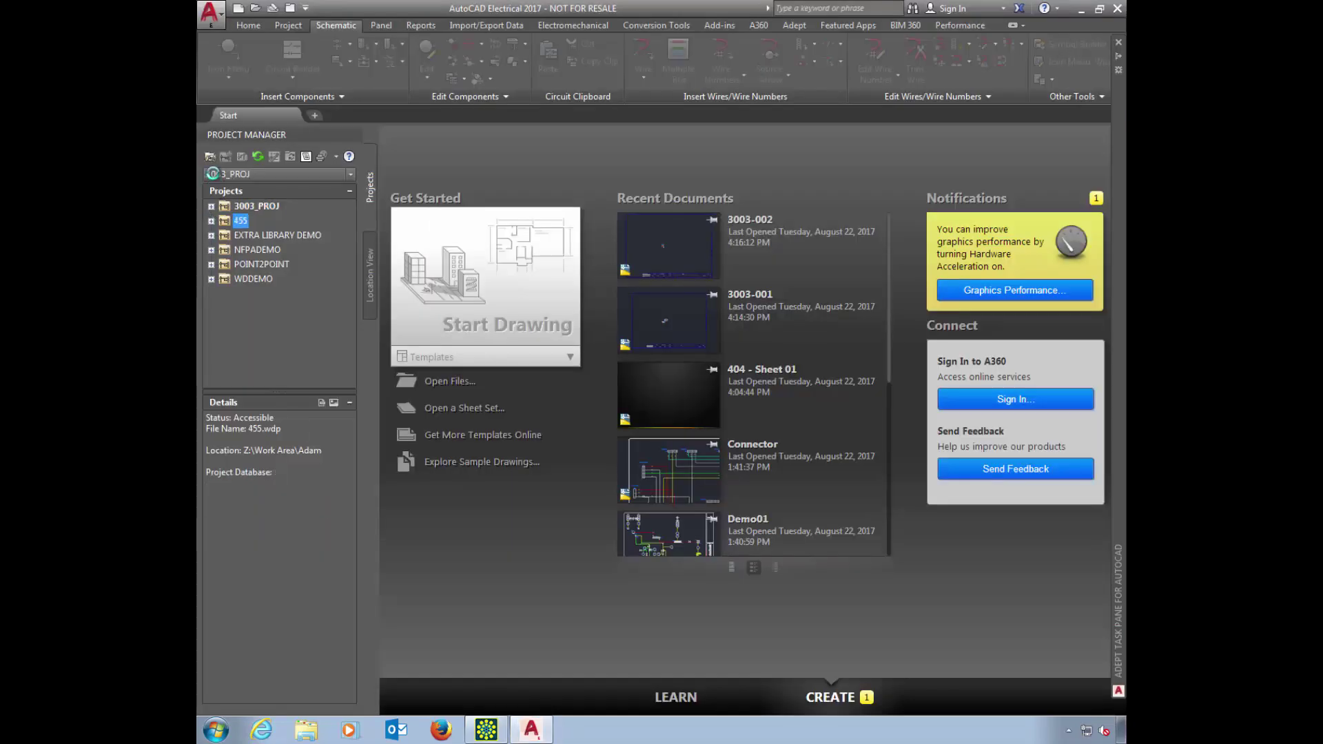
click(210, 157)
double_click(578, 312)
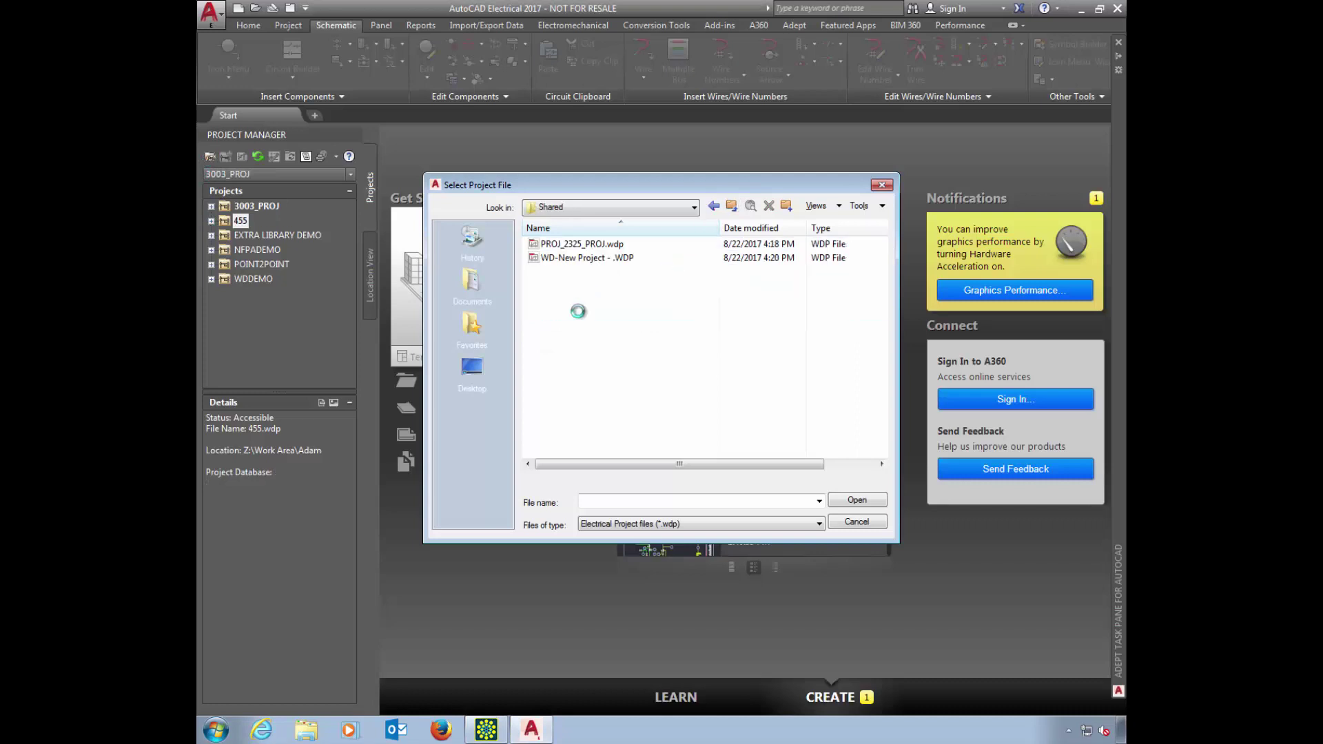
click(592, 265)
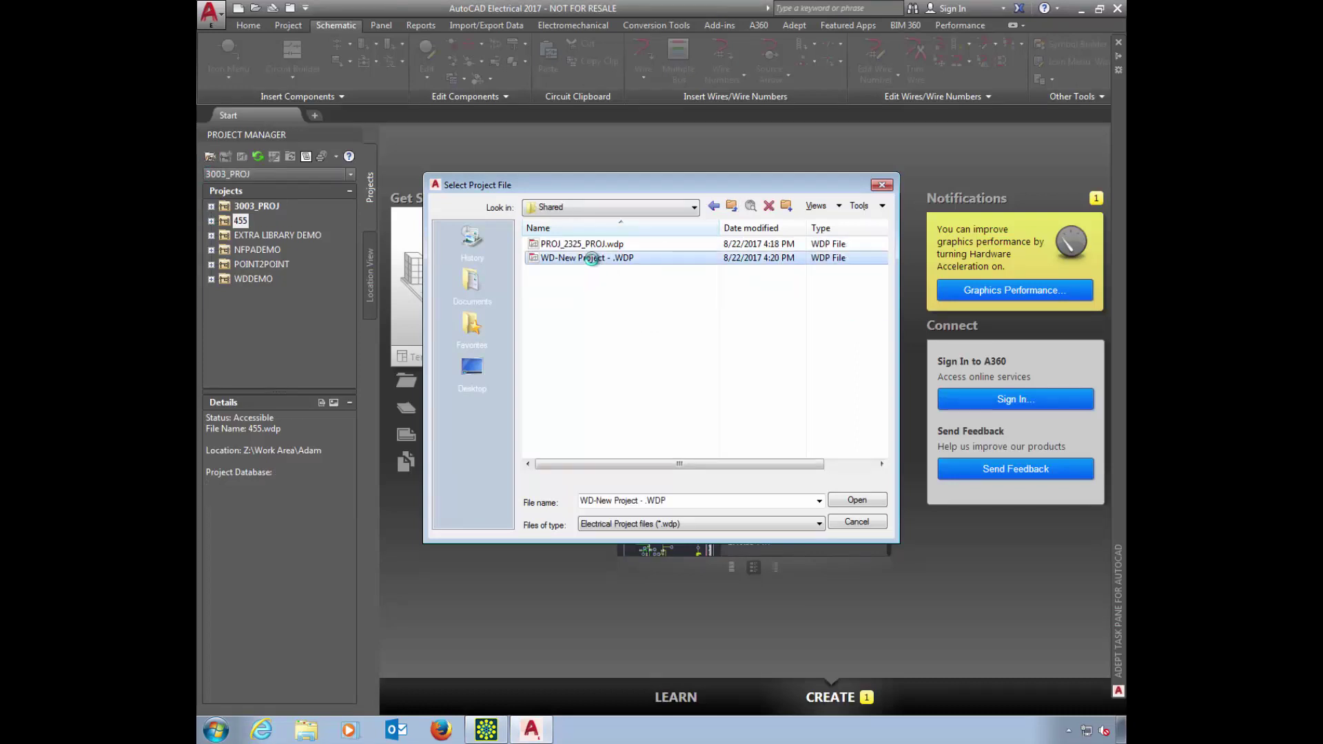
click(855, 498)
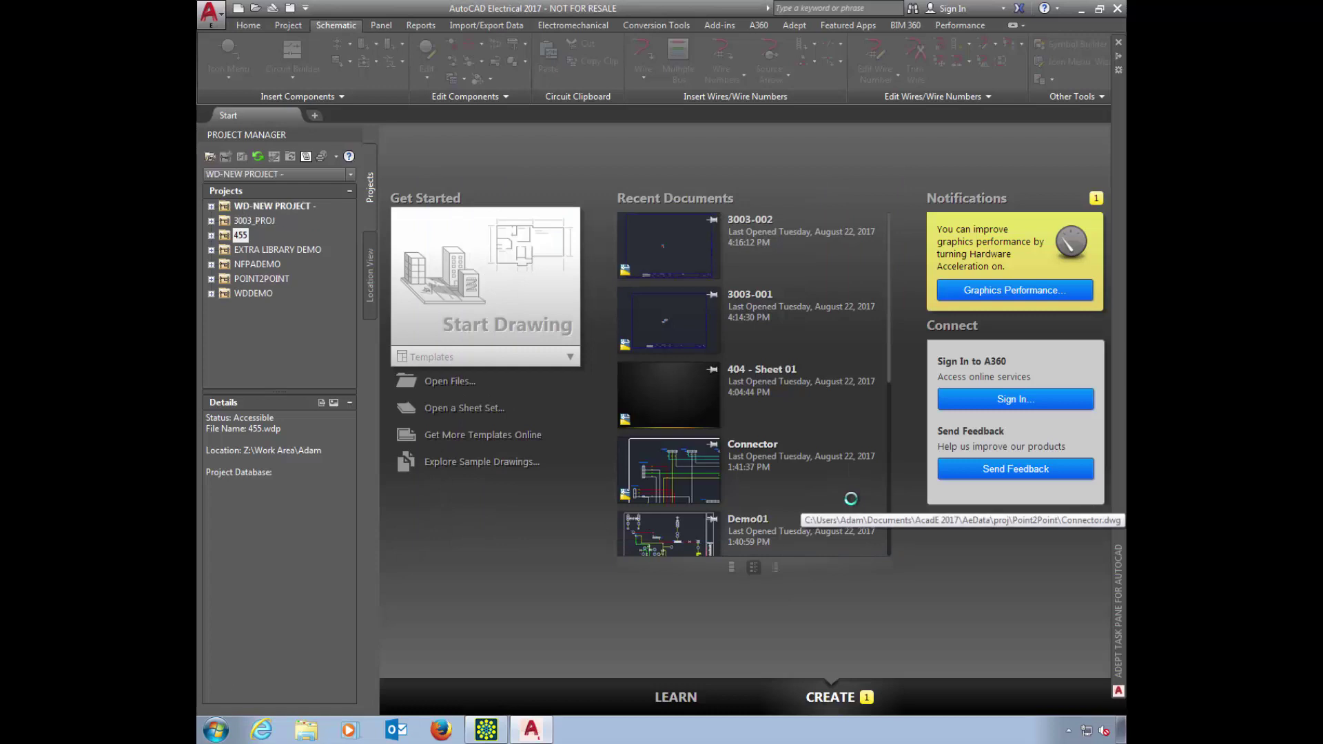
click(210, 206)
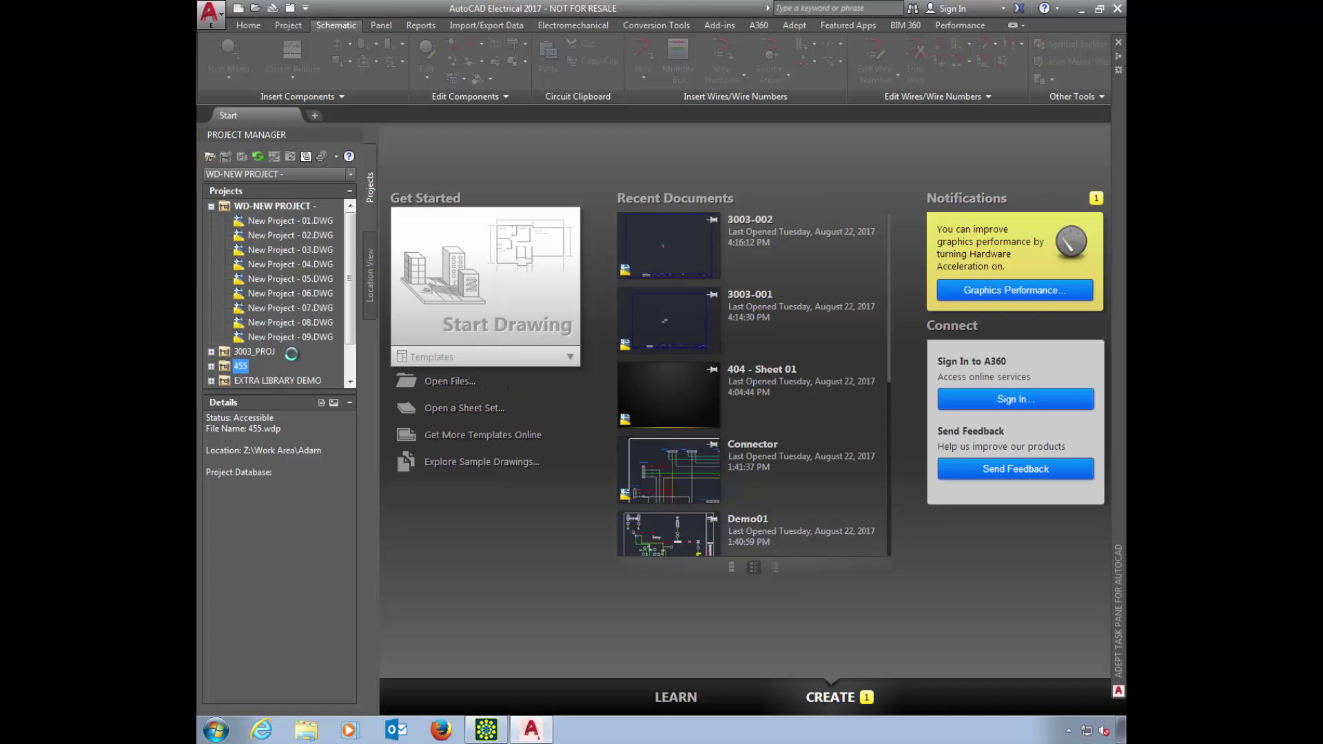
- Remove drawings New Project - 07, 08 and 09 from the WD-NEW PROJECT - project
click(282, 337)
shift+click(286, 308)
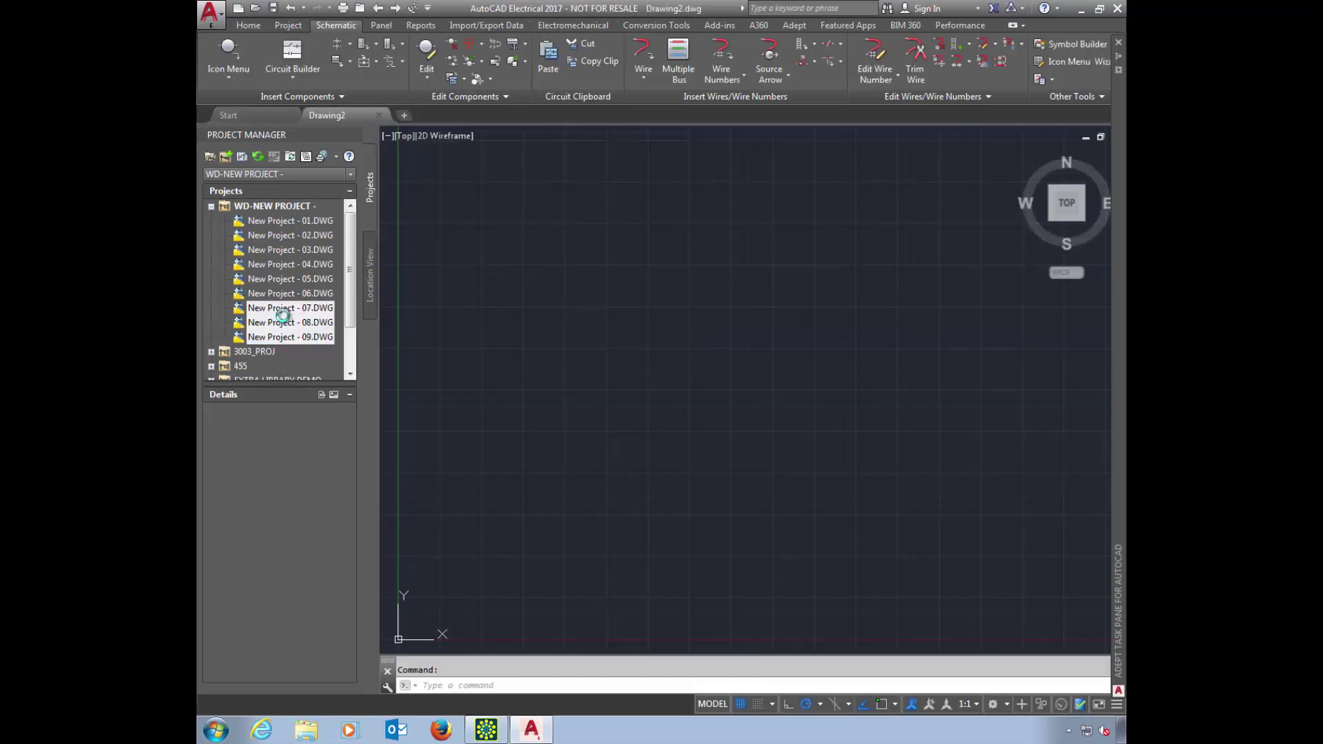
right_click(284, 319)
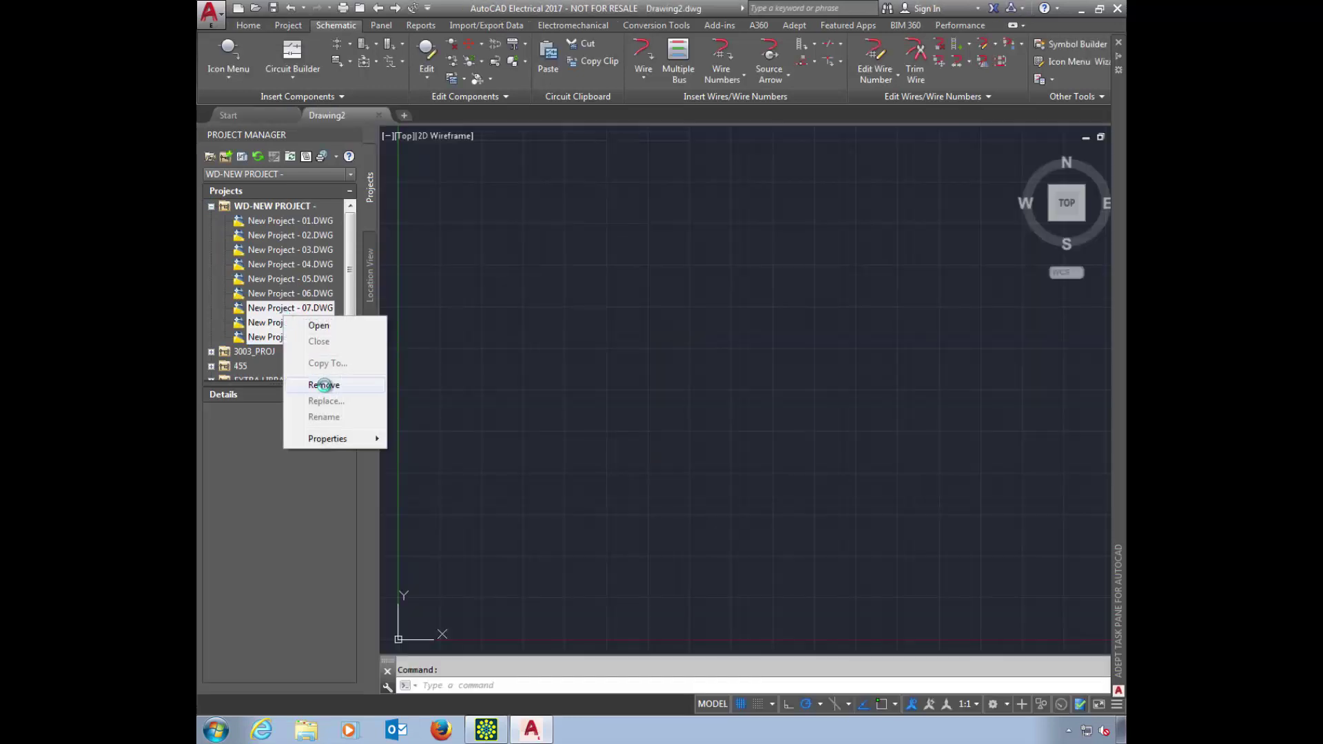
click(324, 385)
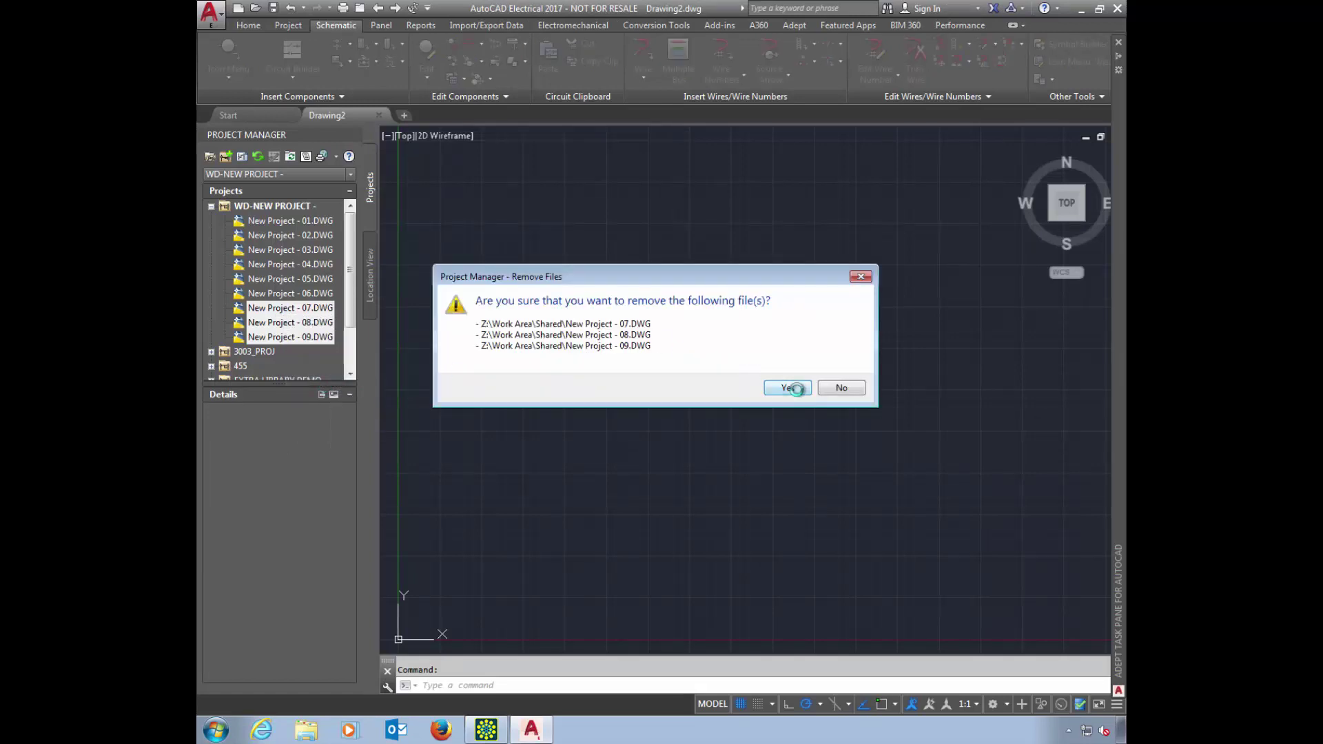
click(787, 388)
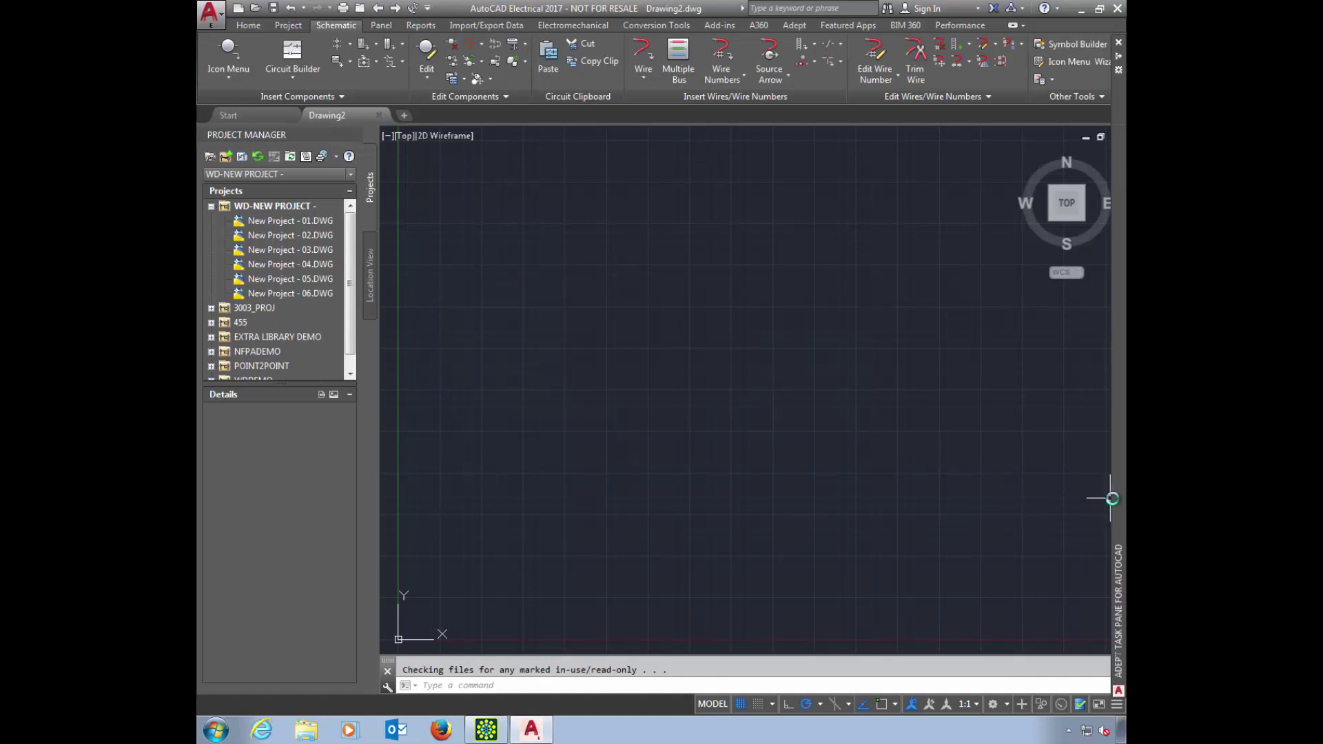
- Examine the drawing relationships of "WD-New Project - .WDP" in the Adept task pane's Shared work area
mouse_move(1111, 498)
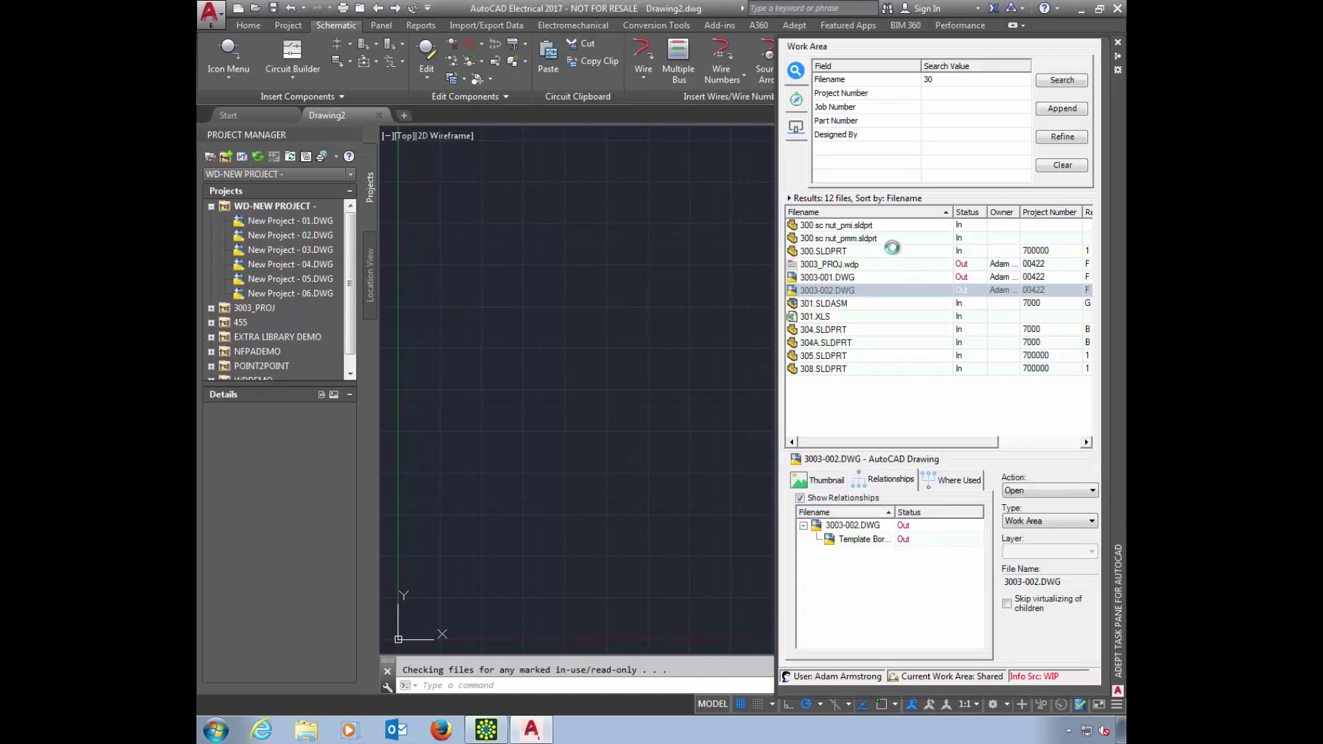
click(795, 128)
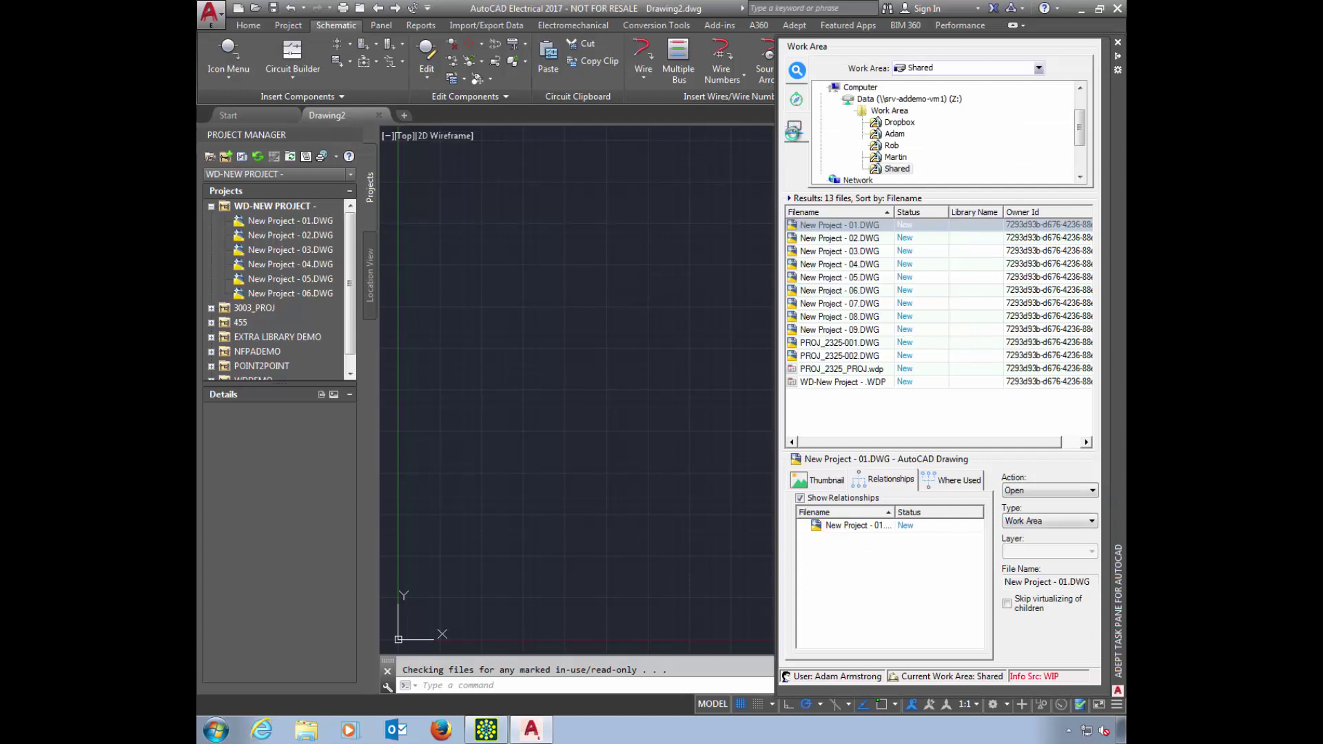
click(829, 394)
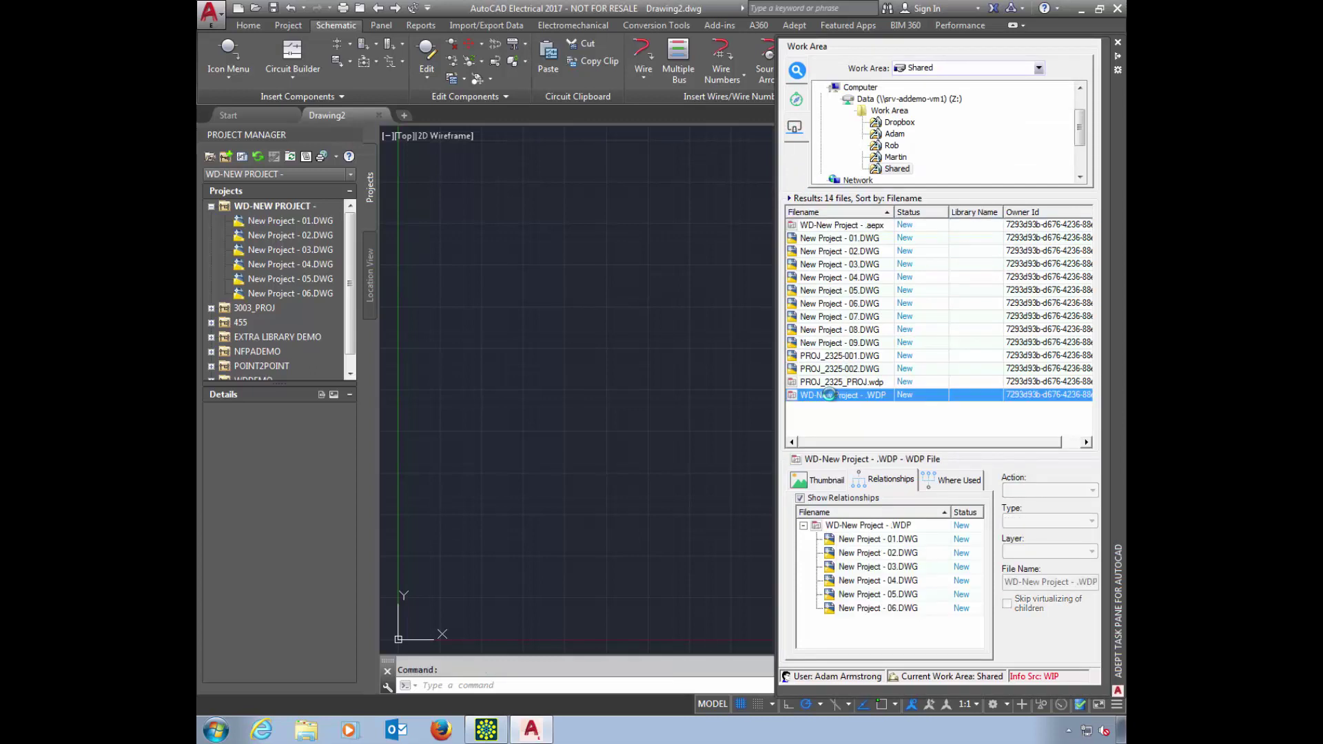